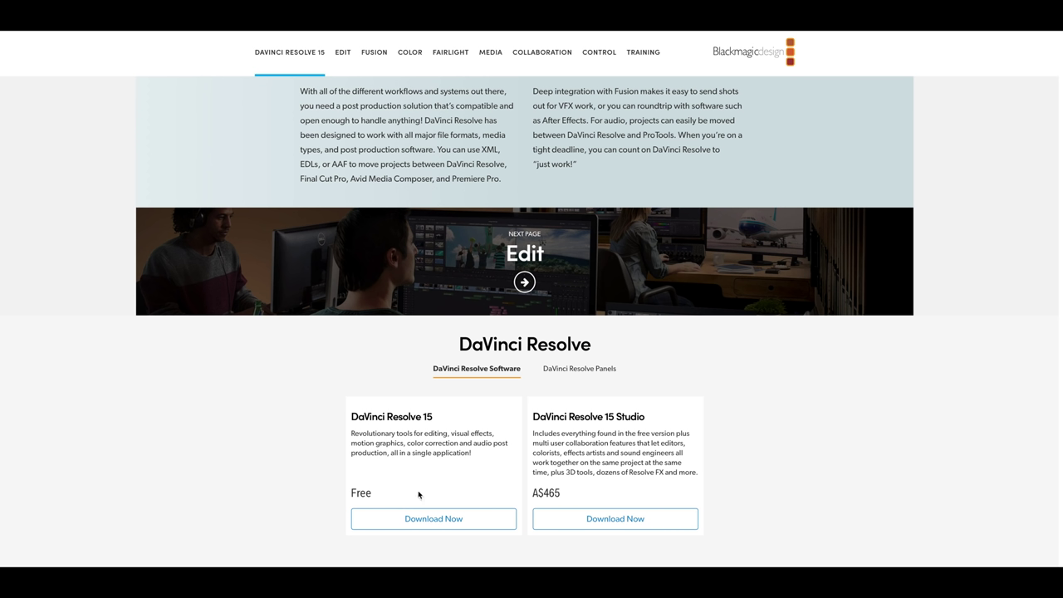
# - Download the free DaVinci Resolve 15 from the Blackmagic Design DaVinci Resolve section
pyautogui.click(423, 521)
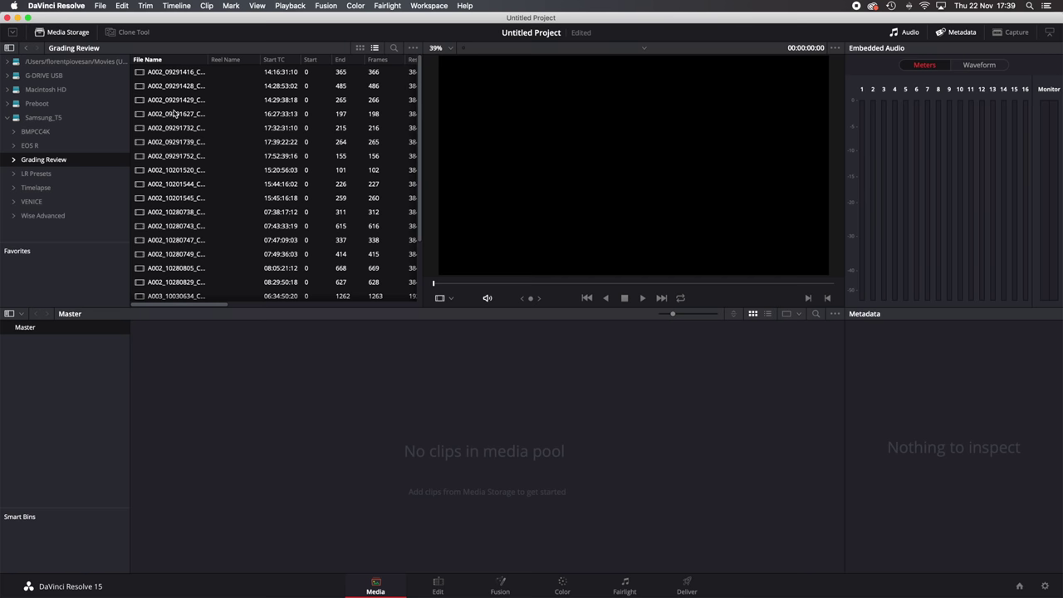
# - Add the 22 Grading Review clips to the media pool and insert them into new Timeline 1
pyautogui.rightClick(165, 93)
pyautogui.click(176, 98)
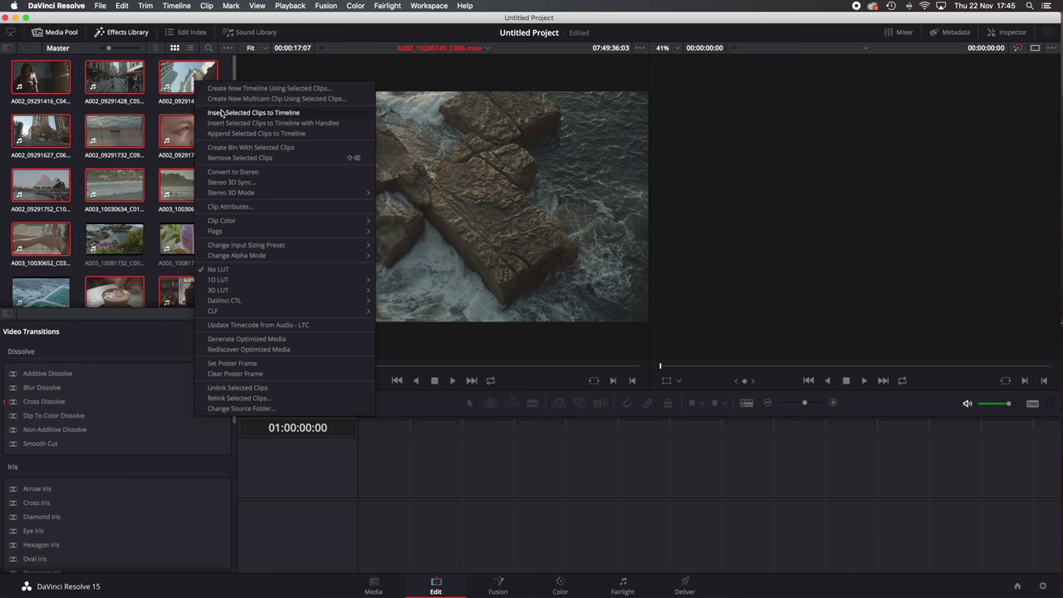
pyautogui.click(222, 113)
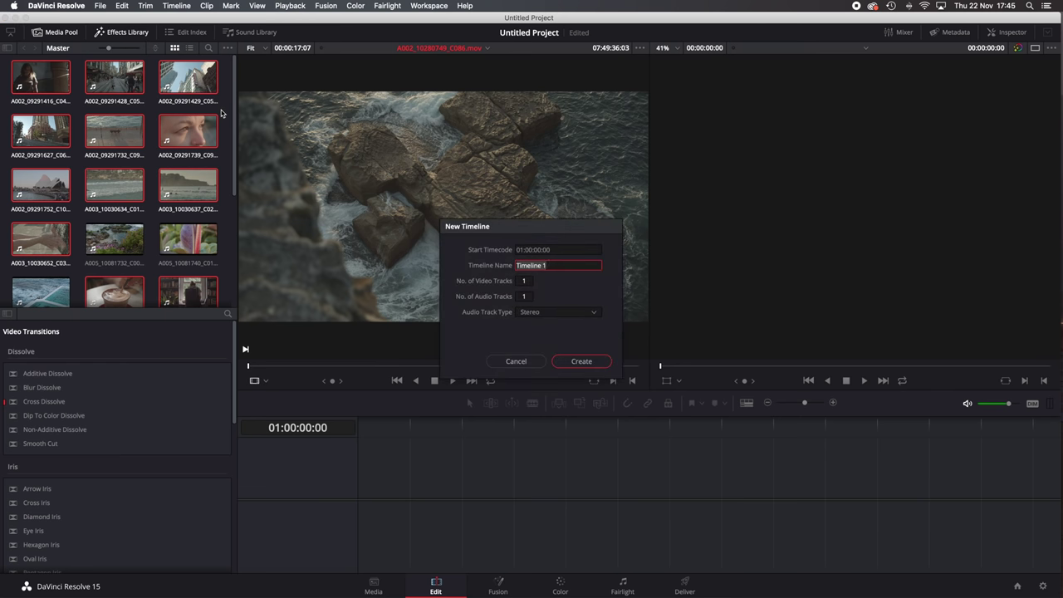
pyautogui.click(554, 265)
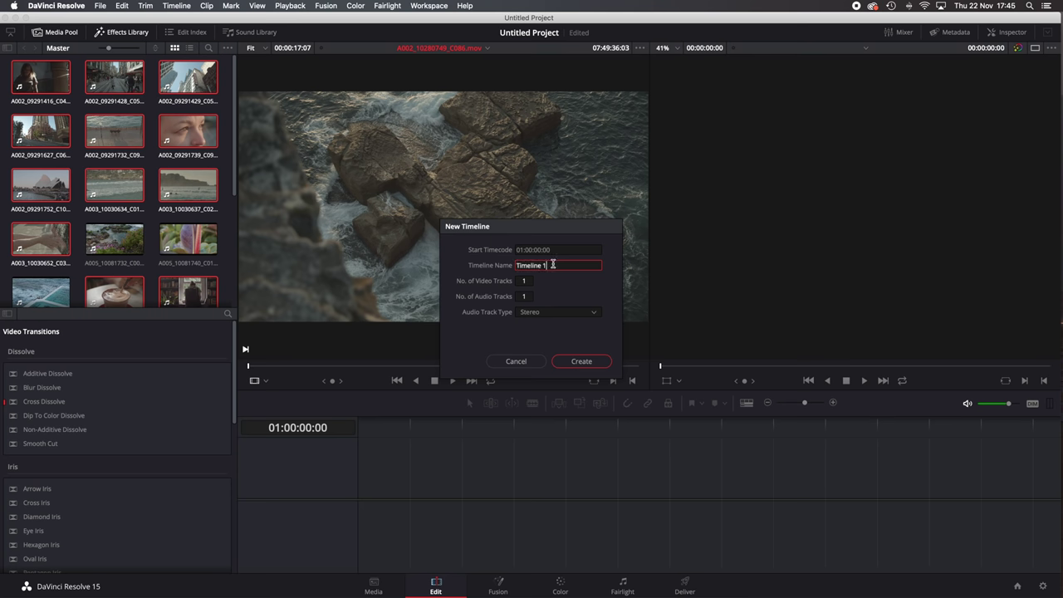
pyautogui.click(580, 361)
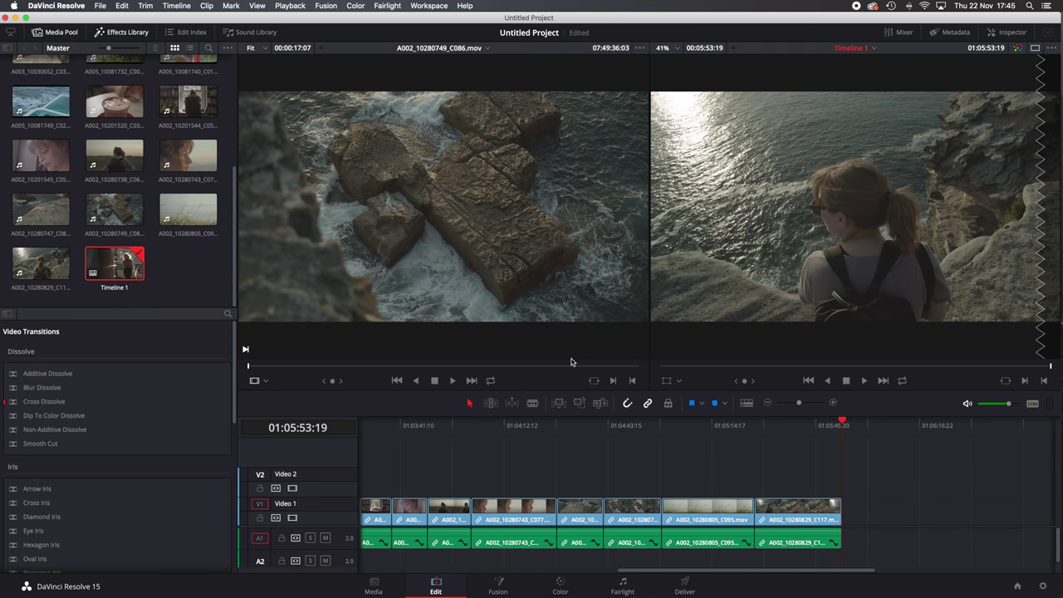
pyautogui.hscroll(-5, 581, 456)
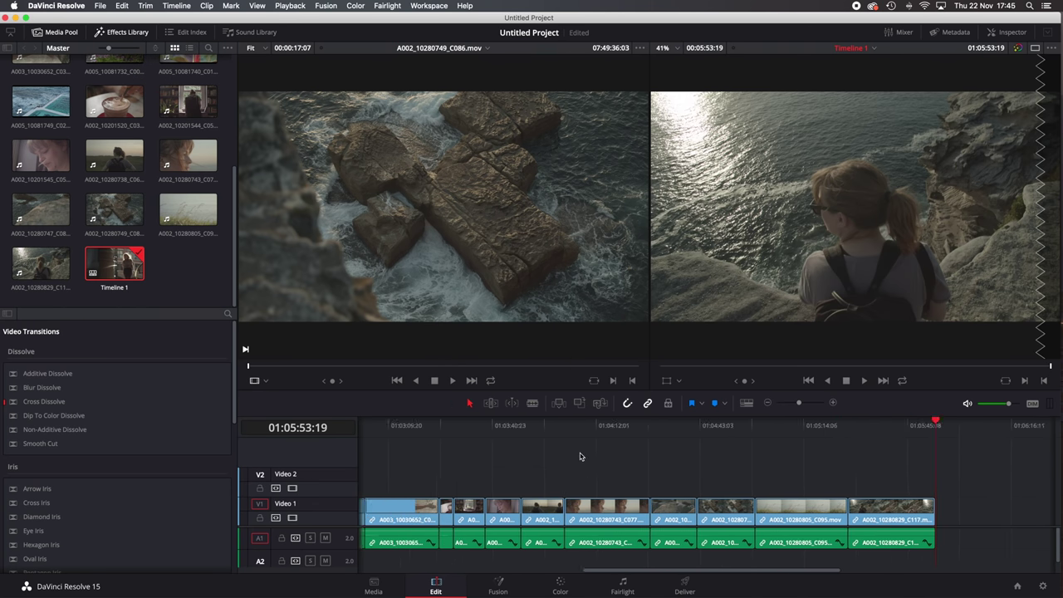
pyautogui.click(561, 583)
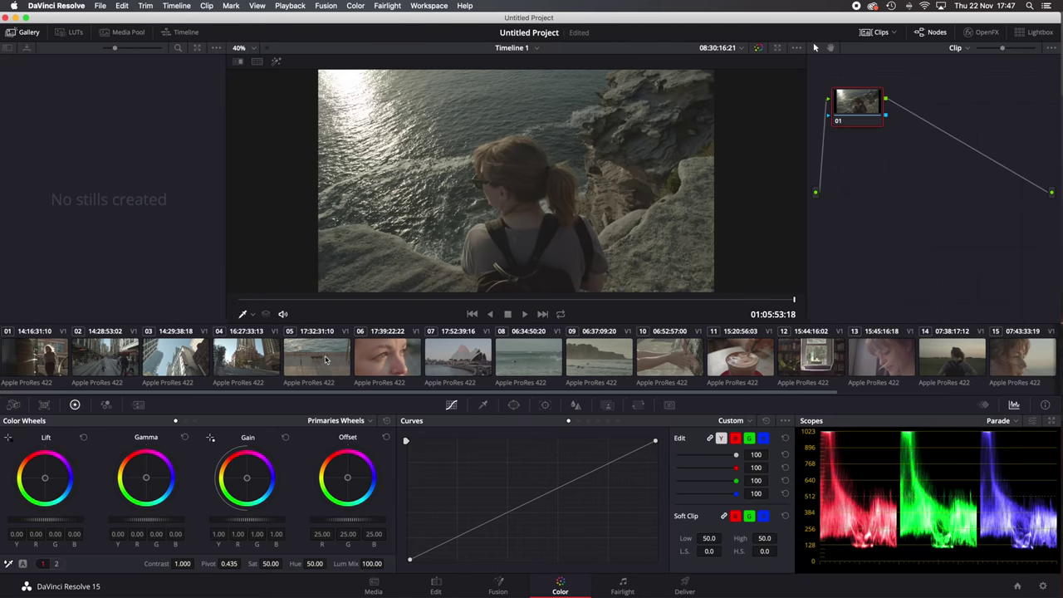
# - Apply the Blackmagic Pocket 4K Film to Extended Video v4 LUT to surf clip 09 and portrait clip 15
pyautogui.click(602, 356)
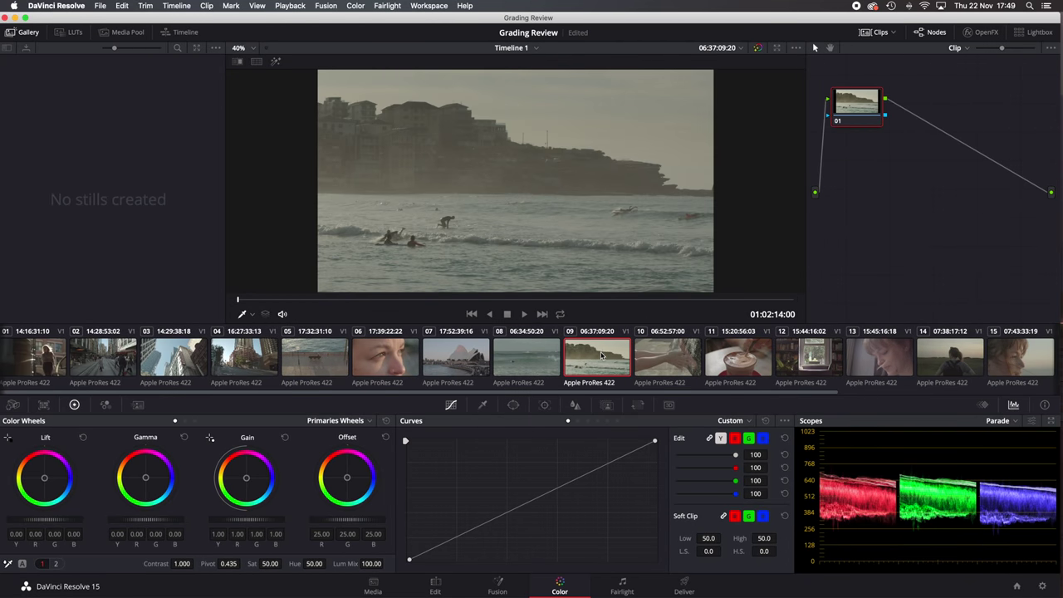
pyautogui.rightClick(602, 355)
pyautogui.moveTo(617, 324)
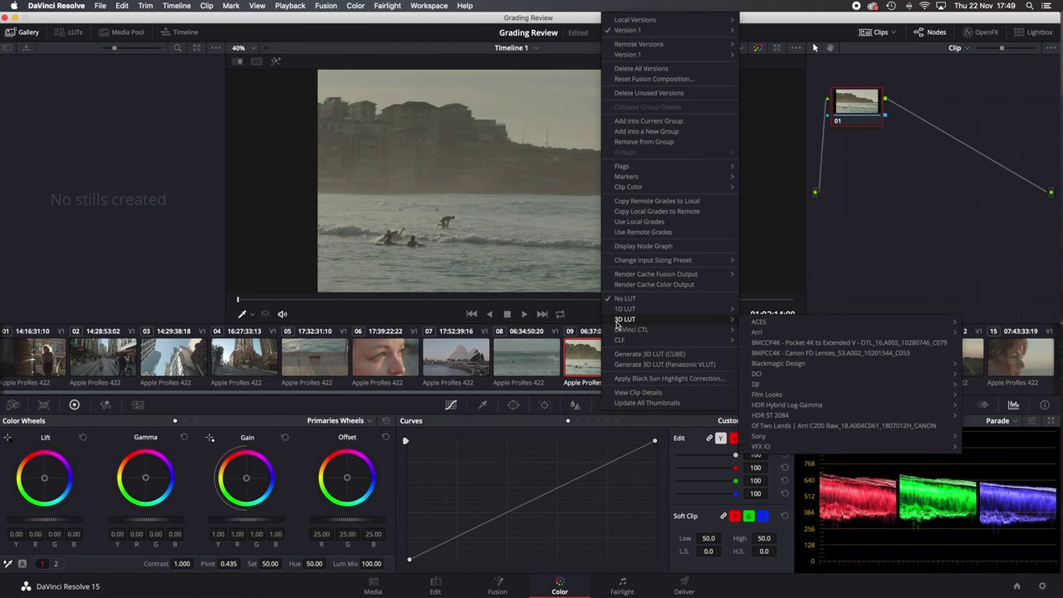
pyautogui.moveTo(757, 365)
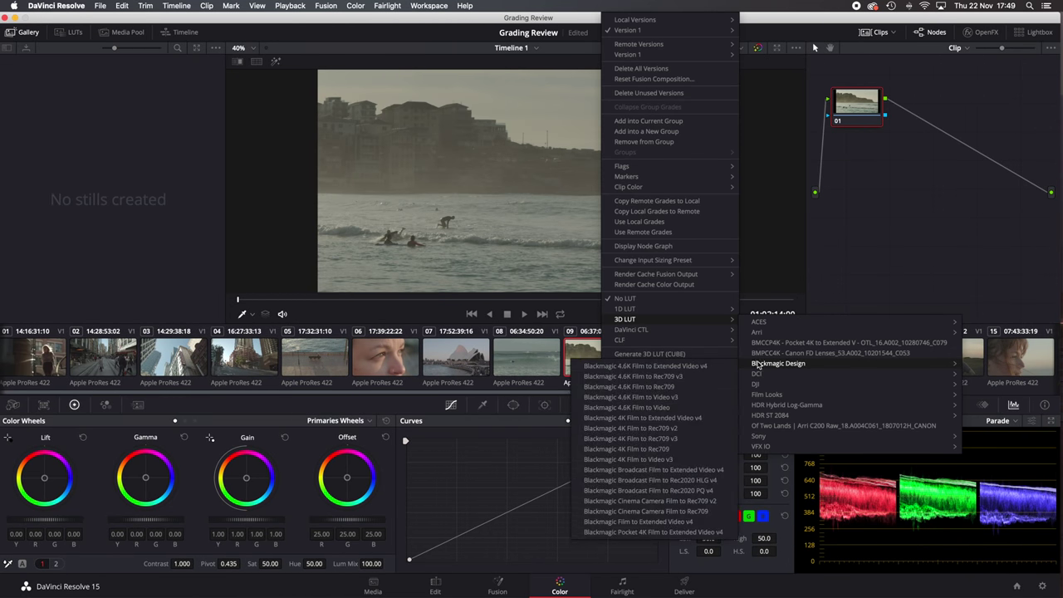
pyautogui.click(624, 532)
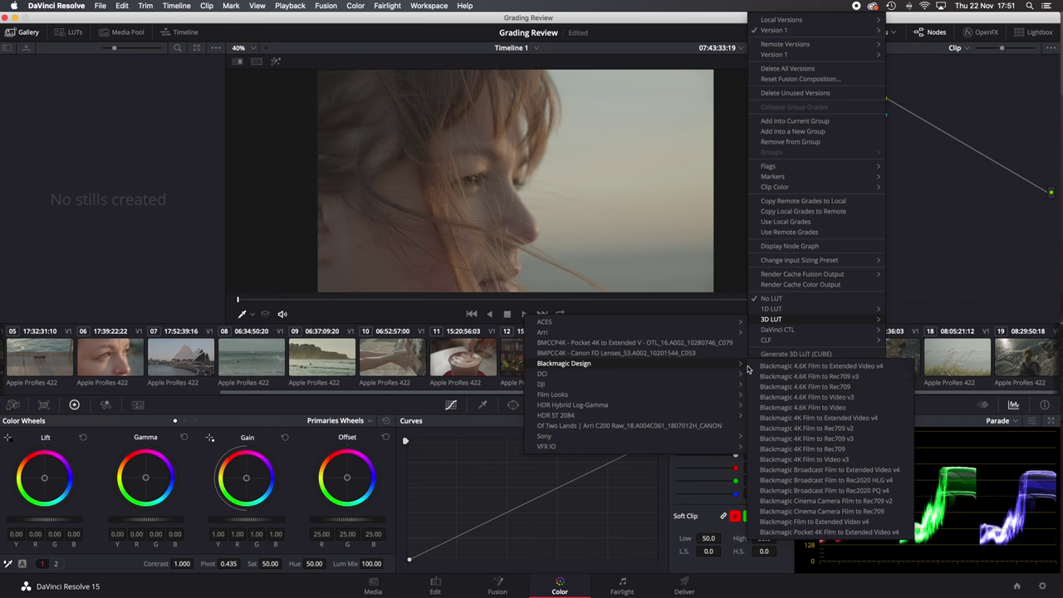
pyautogui.click(794, 532)
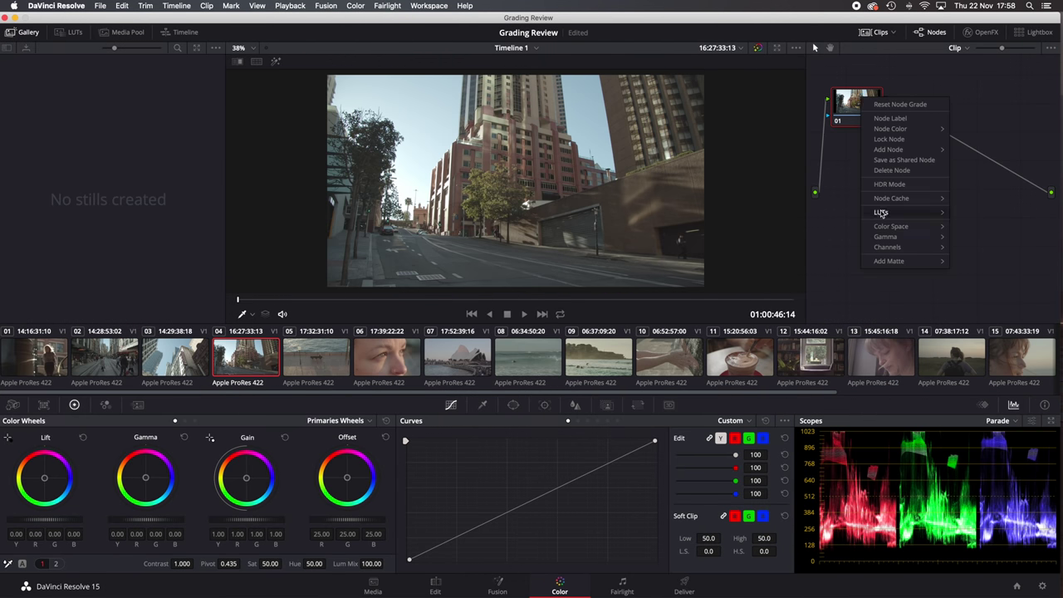
# - Assign the Blackmagic Design Pocket 4K Film to Extended Video v4 3D LUT to clip 04's node 01
pyautogui.moveTo(881, 214)
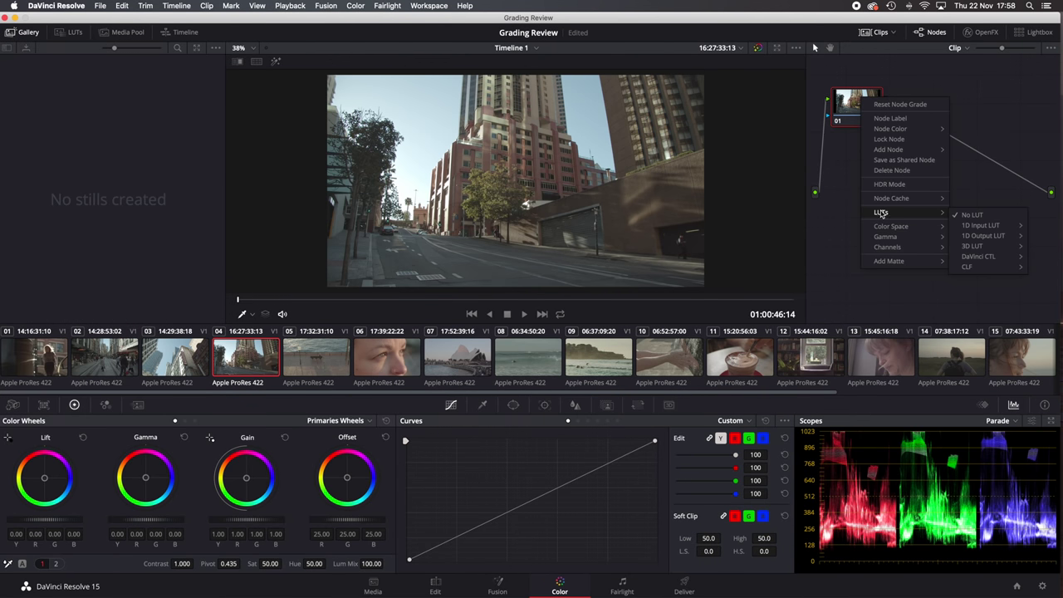
pyautogui.moveTo(969, 246)
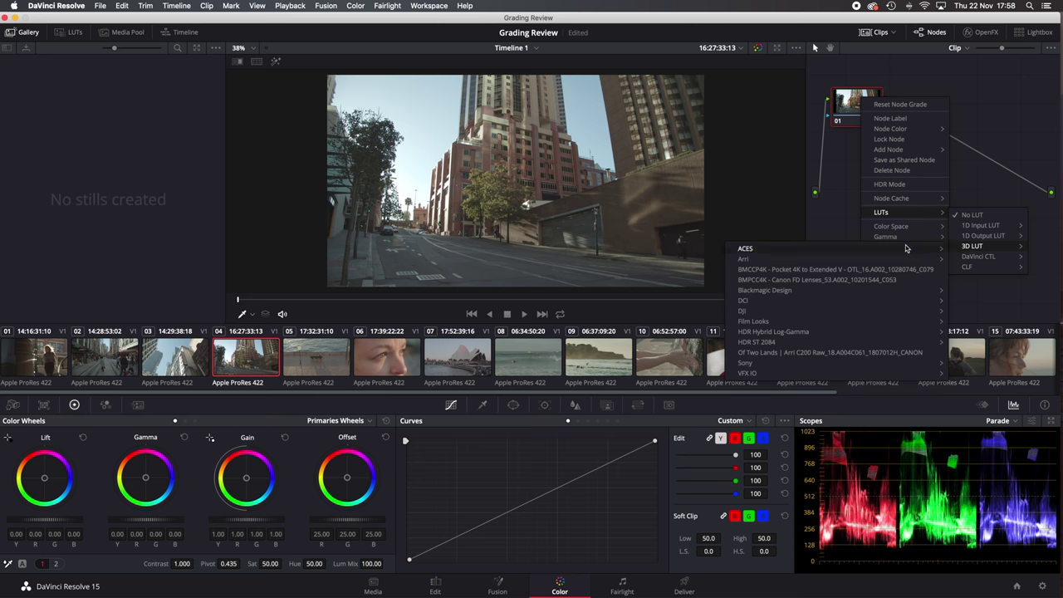
pyautogui.moveTo(813, 292)
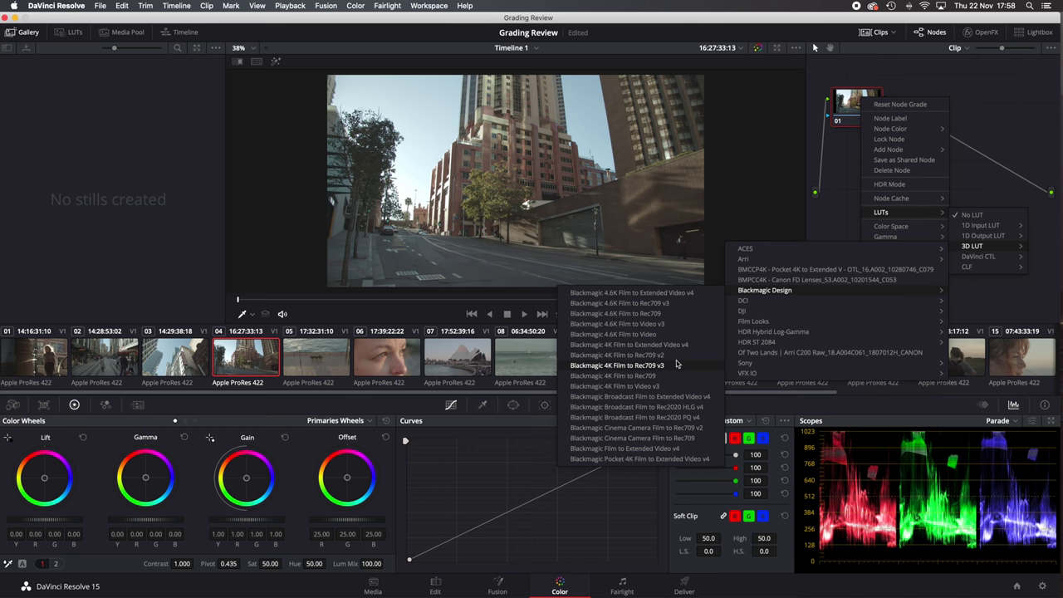
pyautogui.click(632, 458)
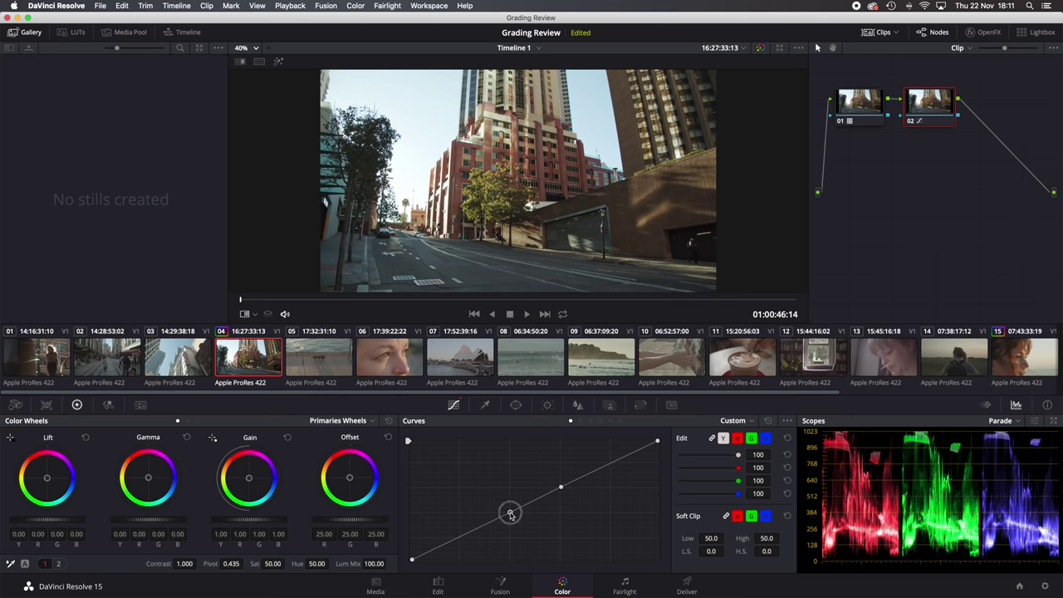
# - On node 02's curve, lift the lower point slightly and pull the upper point down
pyautogui.click(610, 463)
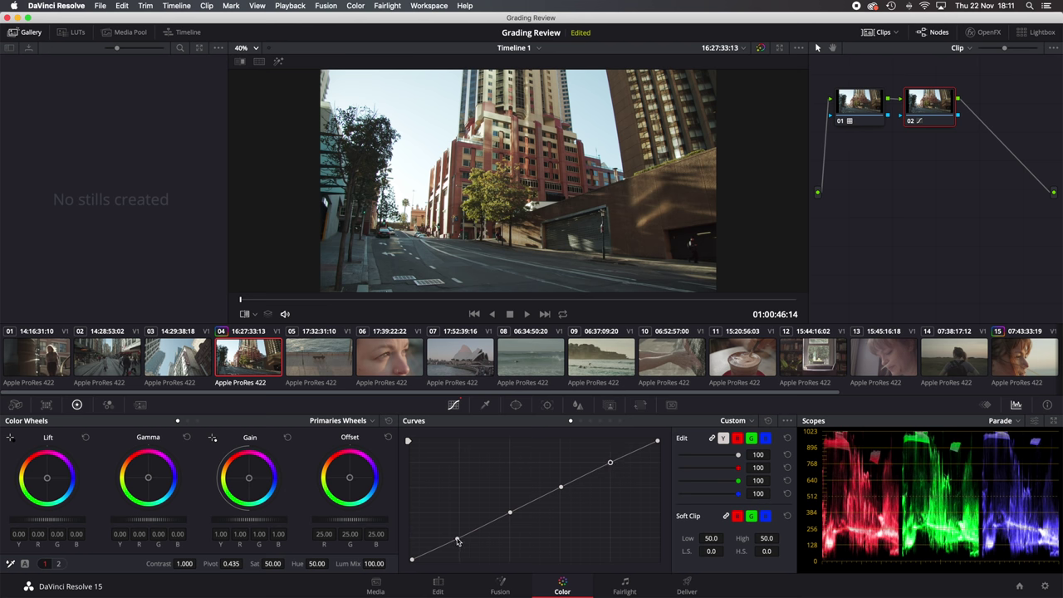
pyautogui.moveTo(456, 541); pyautogui.dragTo(455, 535)
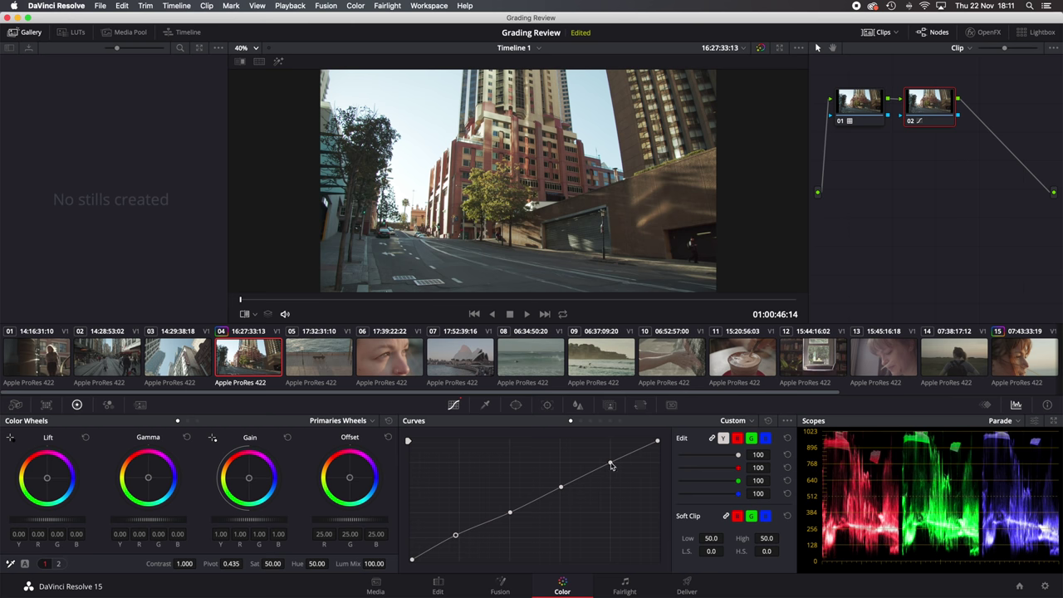
pyautogui.moveTo(611, 465); pyautogui.dragTo(612, 473)
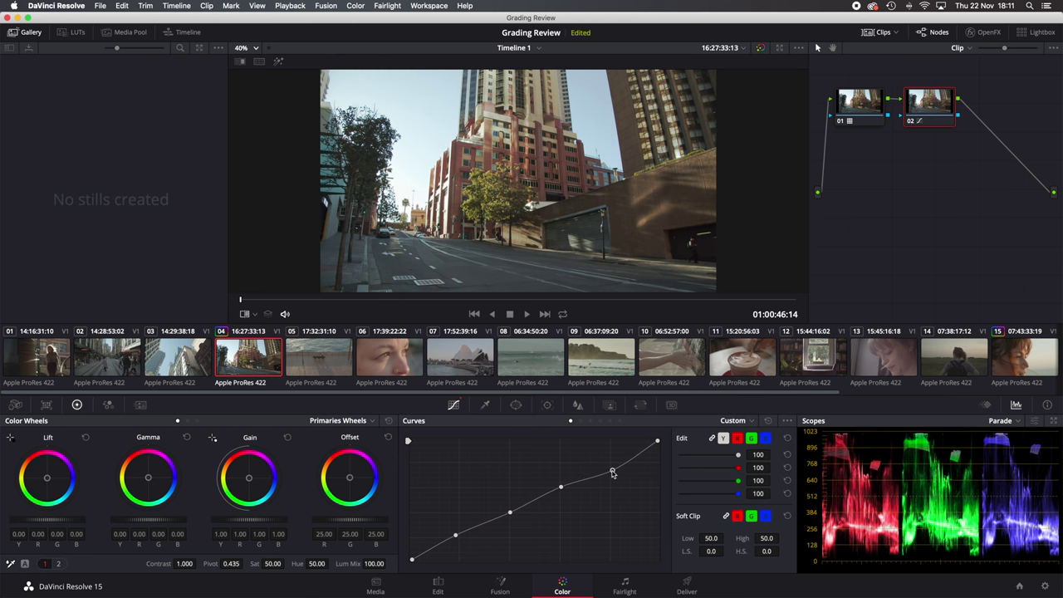
# - Toggle node 02 and node 01 off and on with Cmd+D to compare the grade
pyautogui.press('super+d')
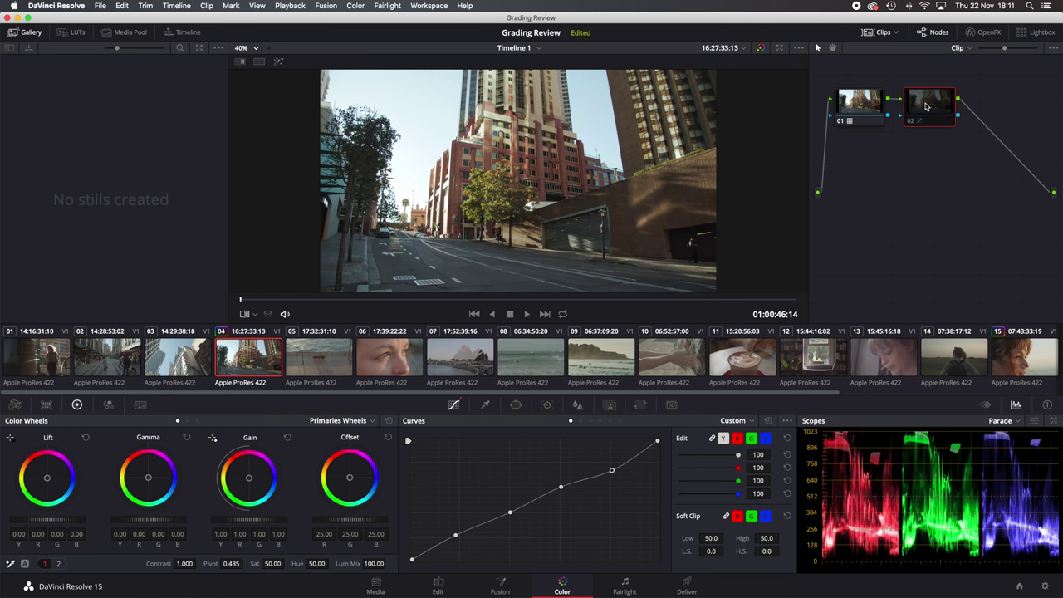
pyautogui.press('super+d')
pyautogui.press('super+d')
pyautogui.press('super+d')
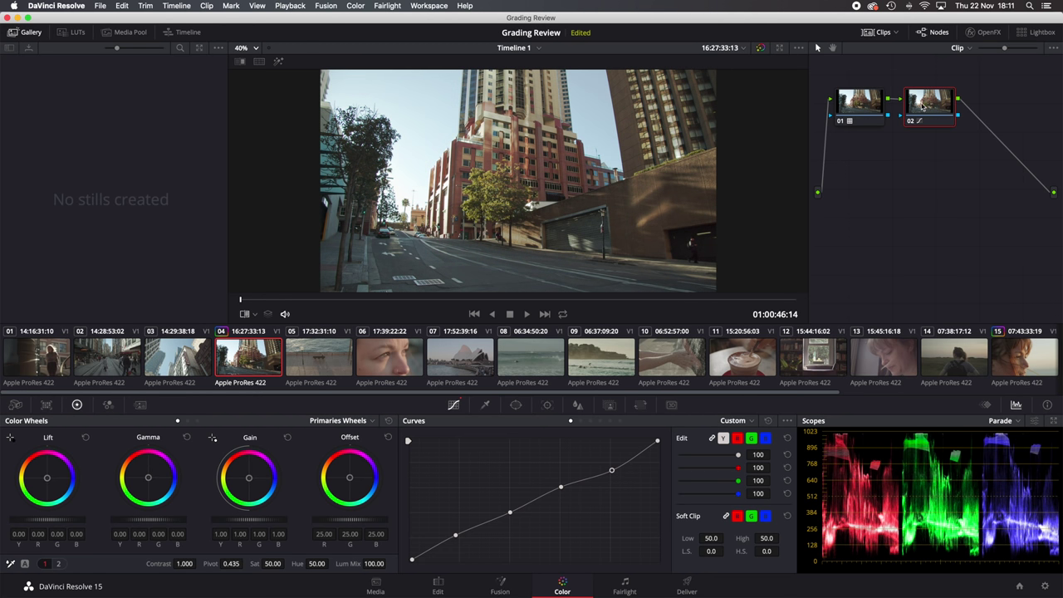
pyautogui.click(863, 103)
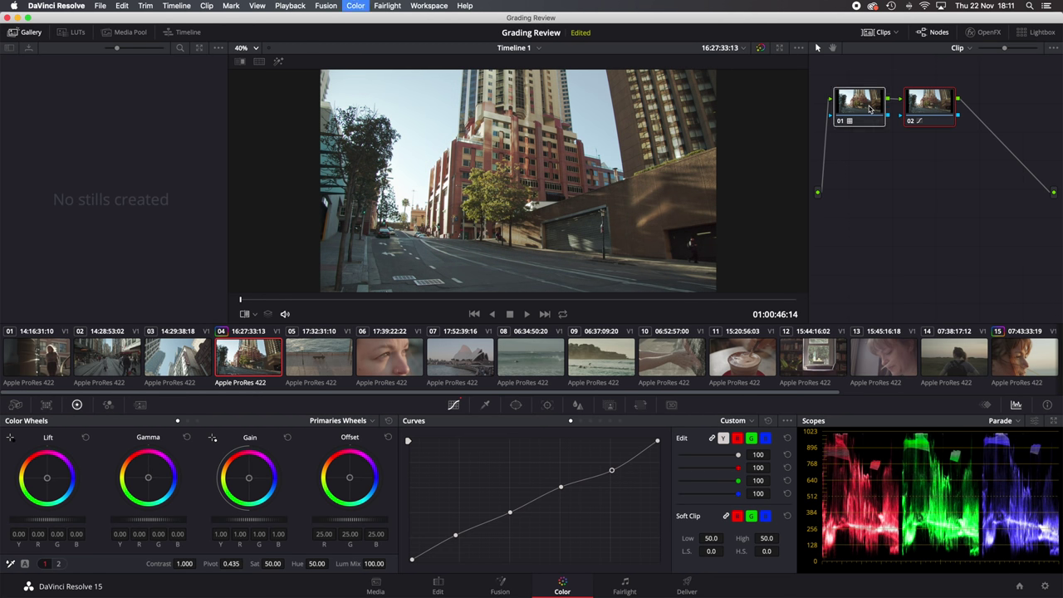
pyautogui.press('super+d')
pyautogui.press('super+d')
pyautogui.press('super+d')
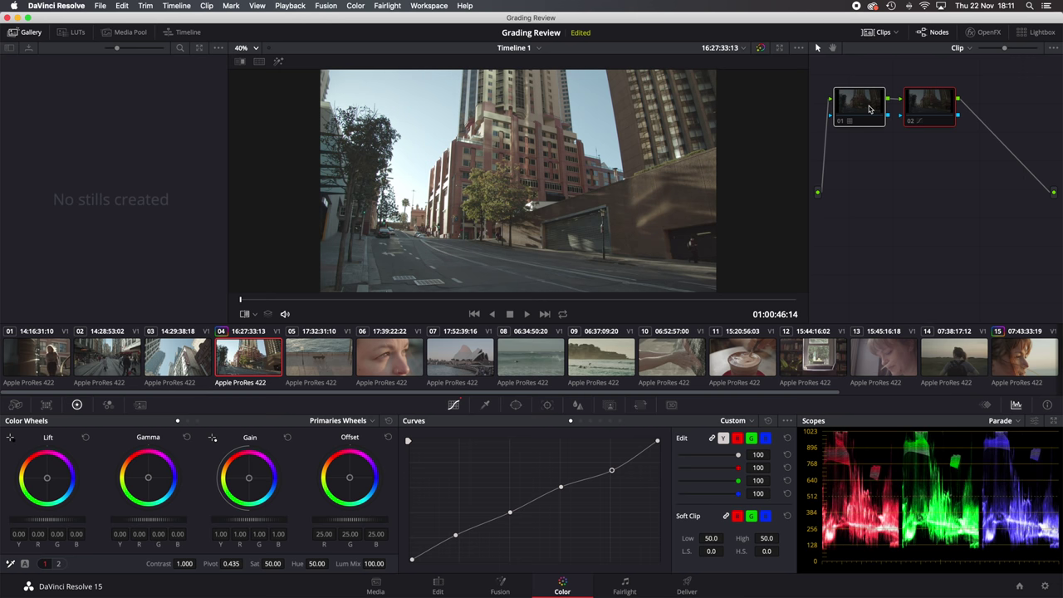
pyautogui.press('super+d')
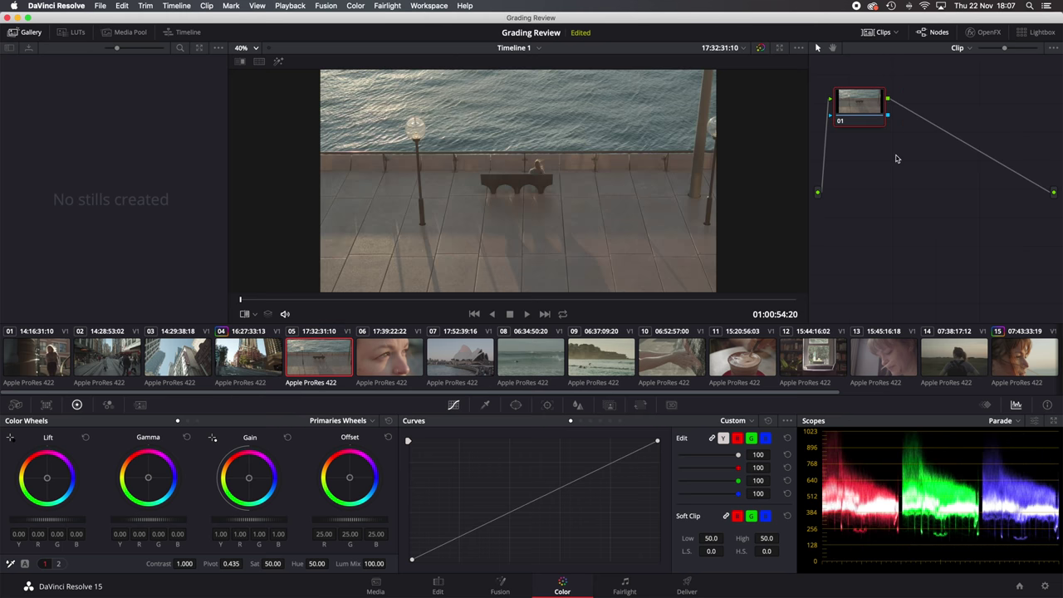
# - Apply the Pocket 4K Film to Extended Video LUT to bench clip 05's node
pyautogui.rightClick(861, 110)
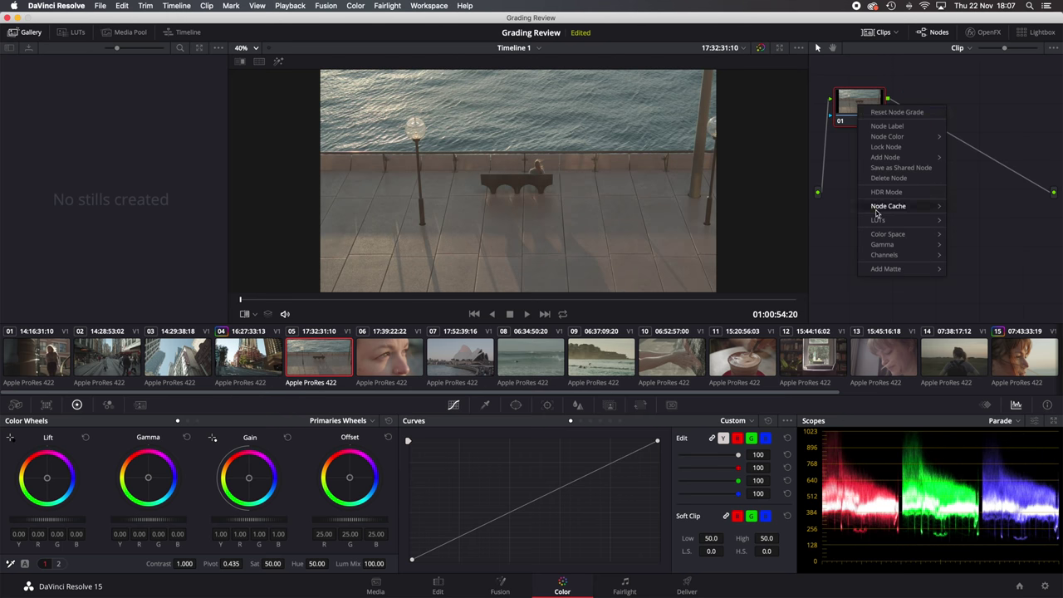
pyautogui.moveTo(876, 219)
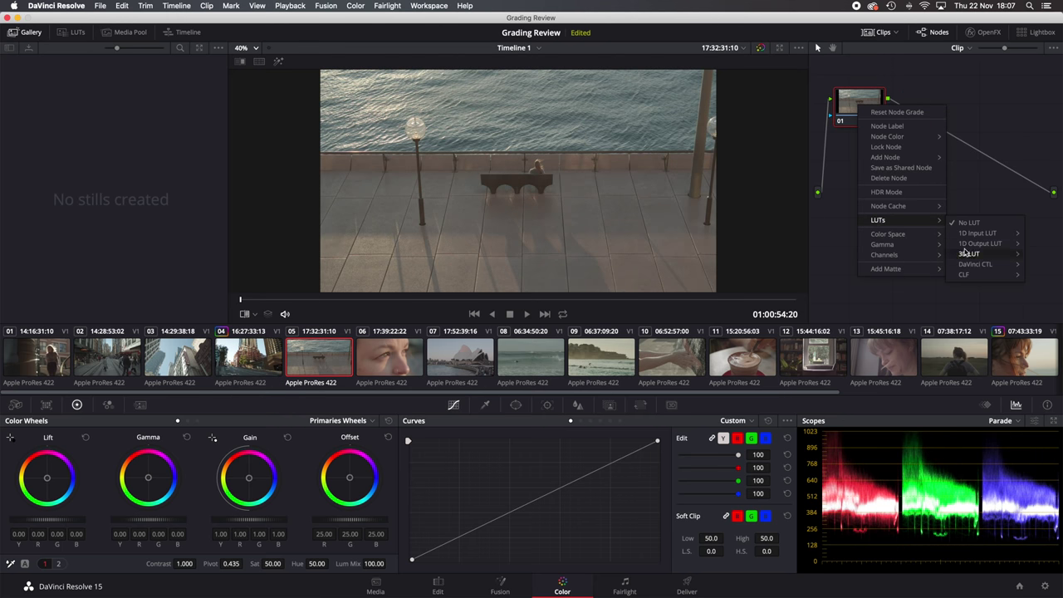
pyautogui.moveTo(965, 254)
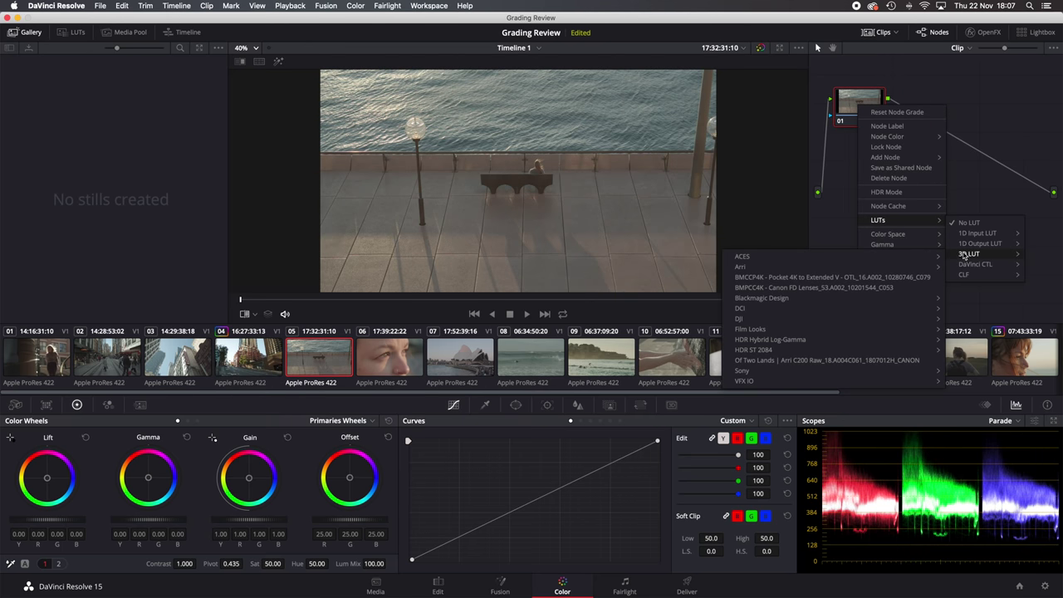
pyautogui.click(828, 277)
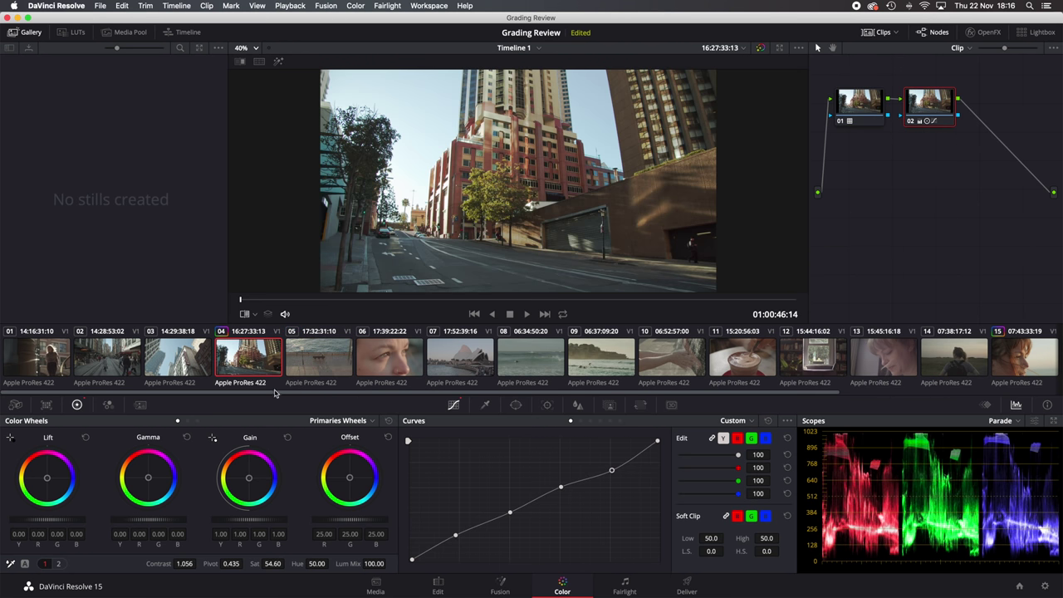
# - Select all timeline clips and apply clip 04's grade to them
pyautogui.press('super+a')
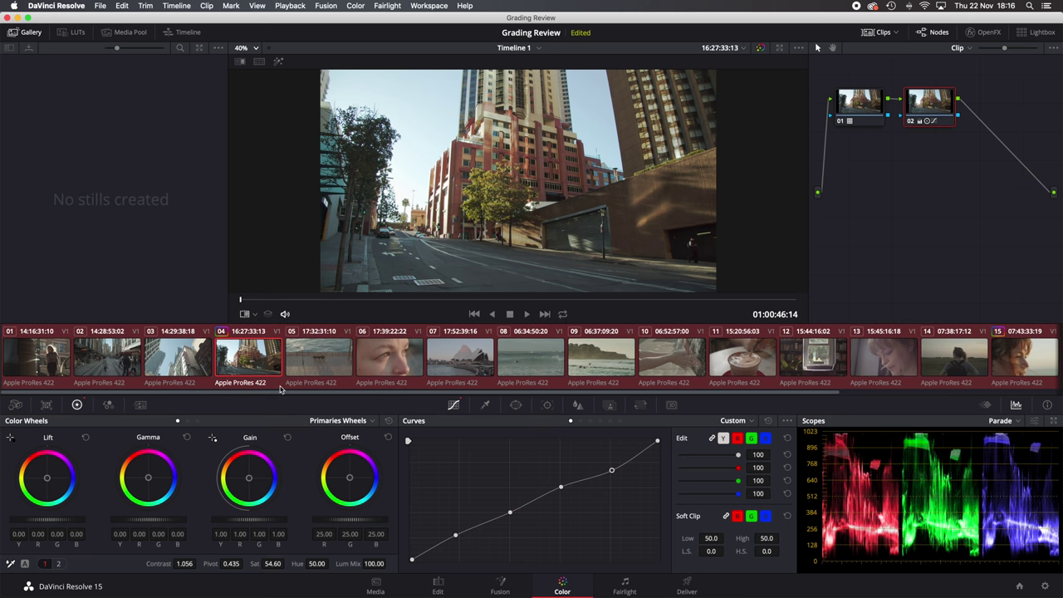
pyautogui.rightClick(262, 365)
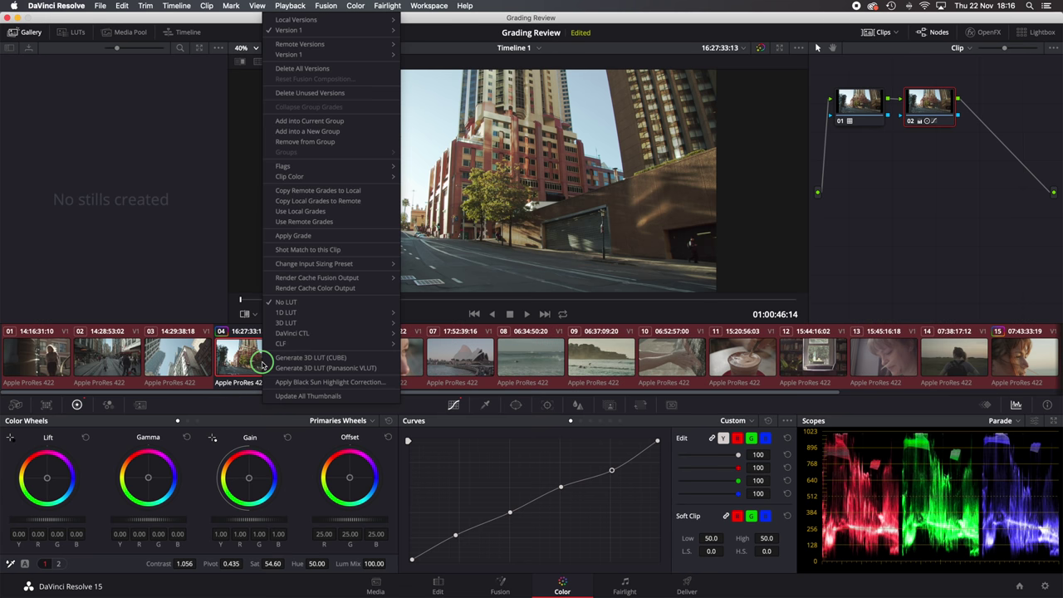
pyautogui.click(290, 239)
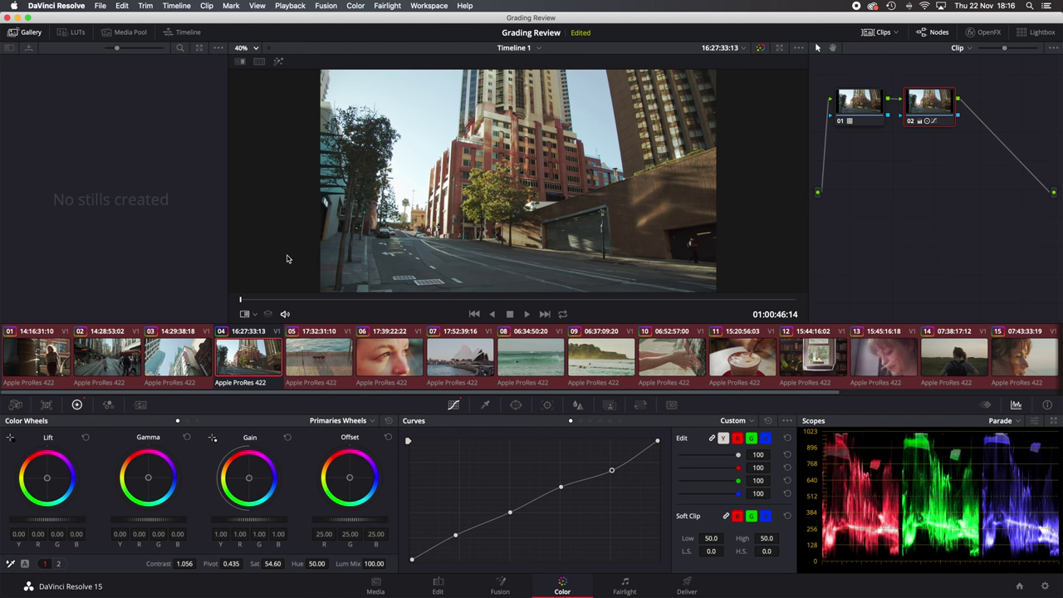
# - Check the copied grade on clips 05, 08, 10 and 11
pyautogui.click(316, 355)
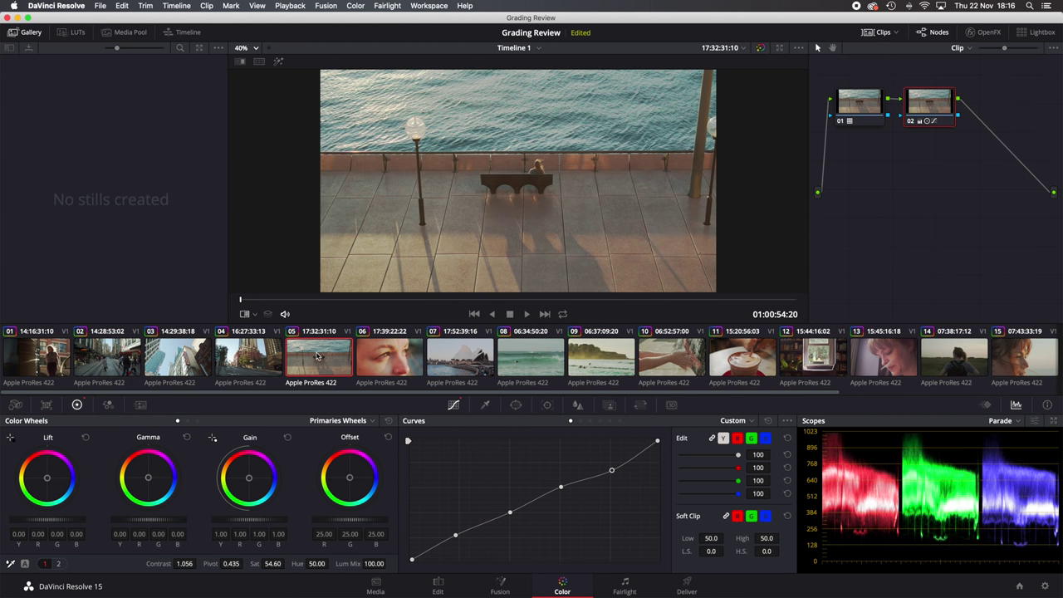
pyautogui.click(516, 360)
pyautogui.click(669, 362)
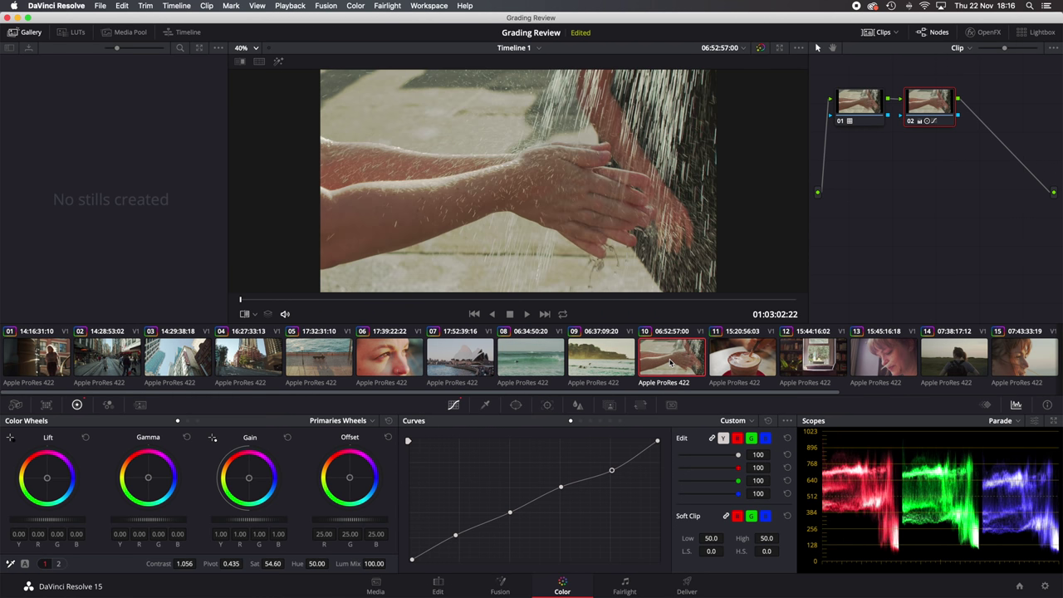
pyautogui.click(731, 360)
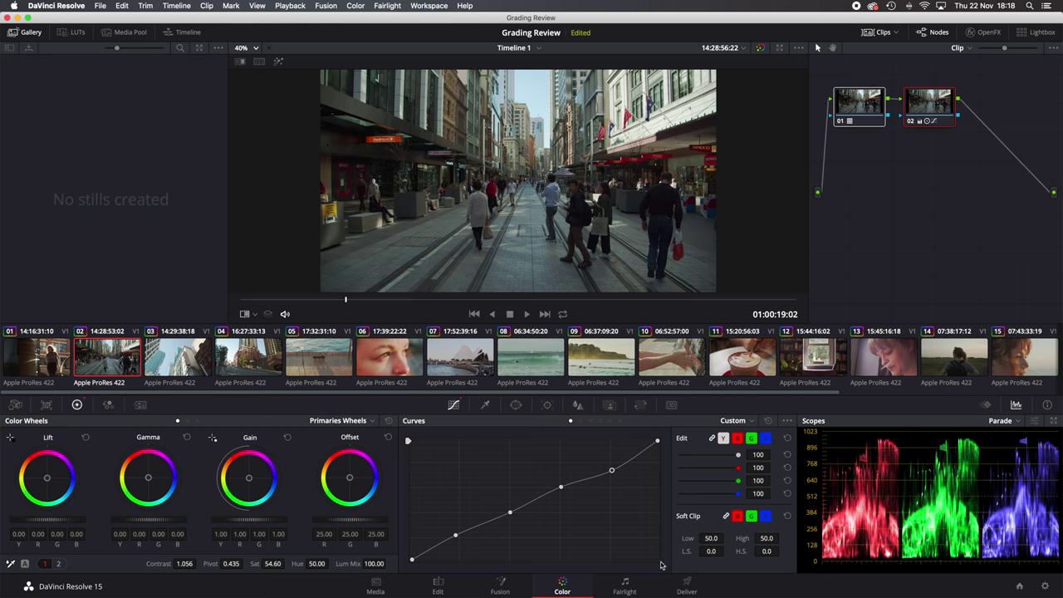
# - On the Deliver page, set the codec to Apple ProRes 422 and render as individual clips
pyautogui.click(687, 584)
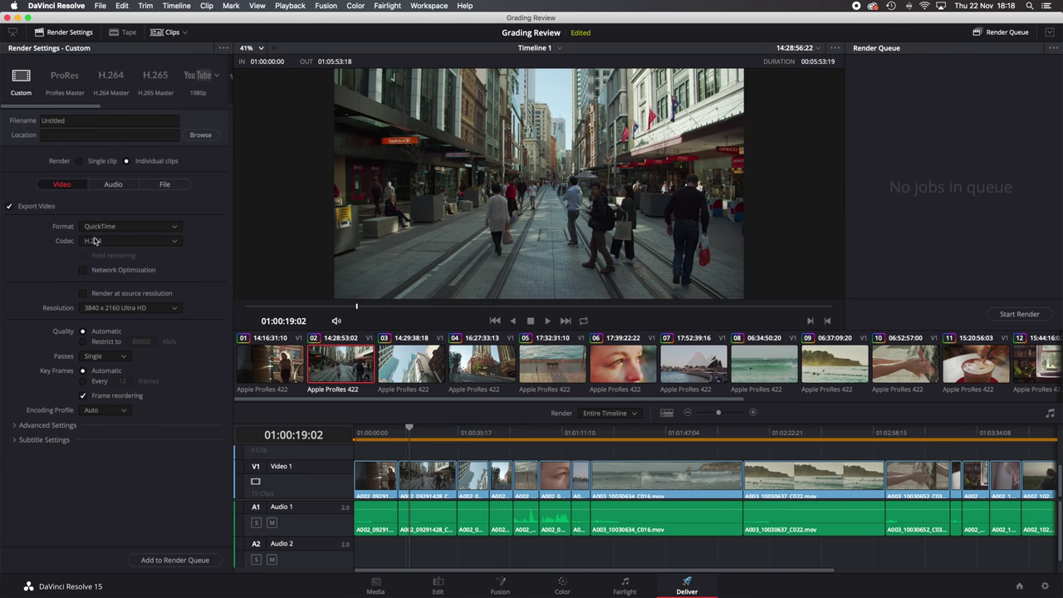
pyautogui.click(103, 242)
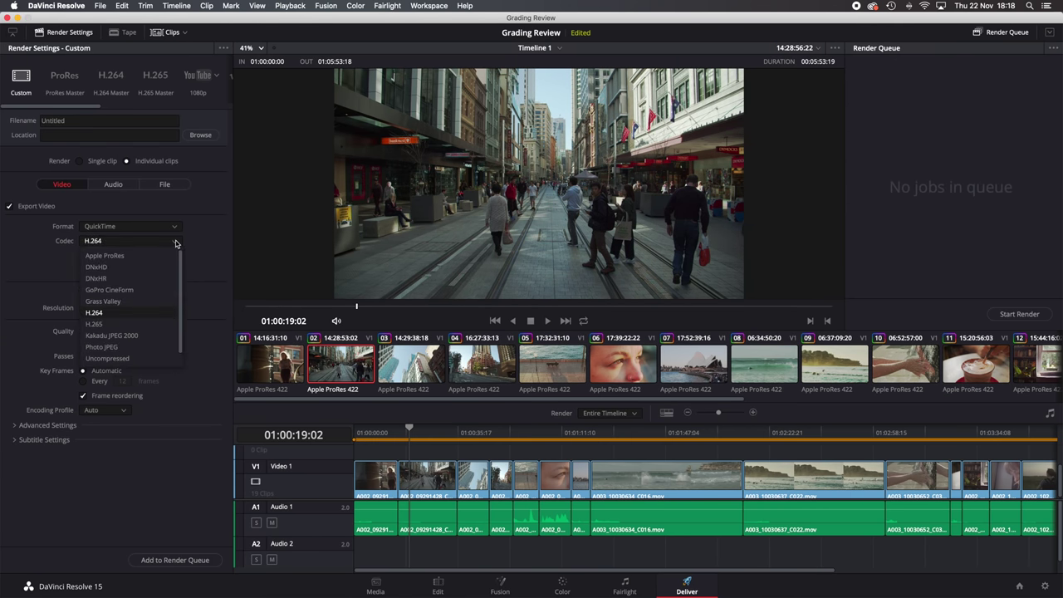
pyautogui.click(125, 256)
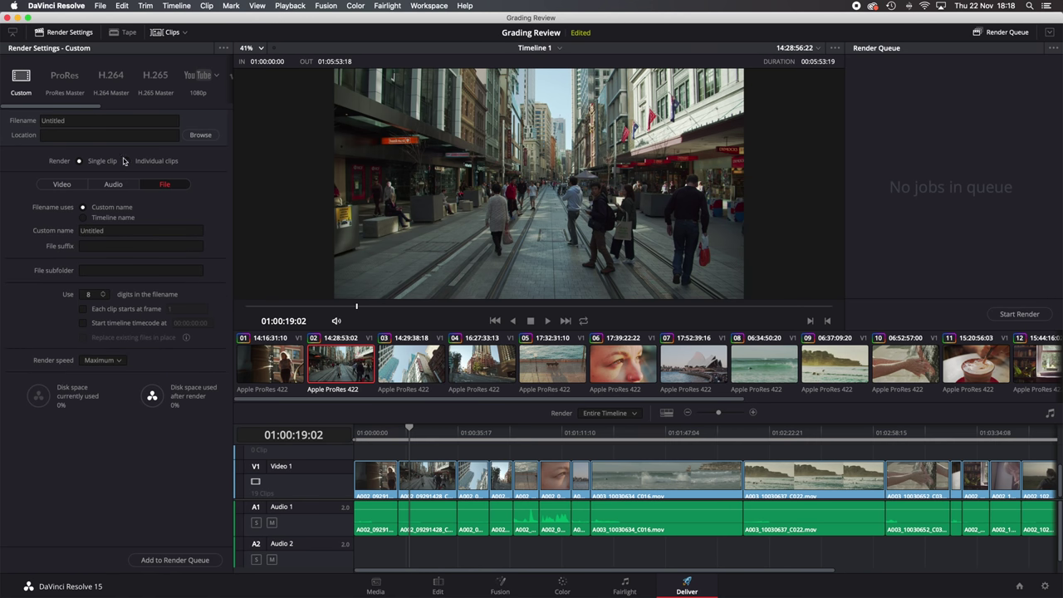
pyautogui.click(126, 162)
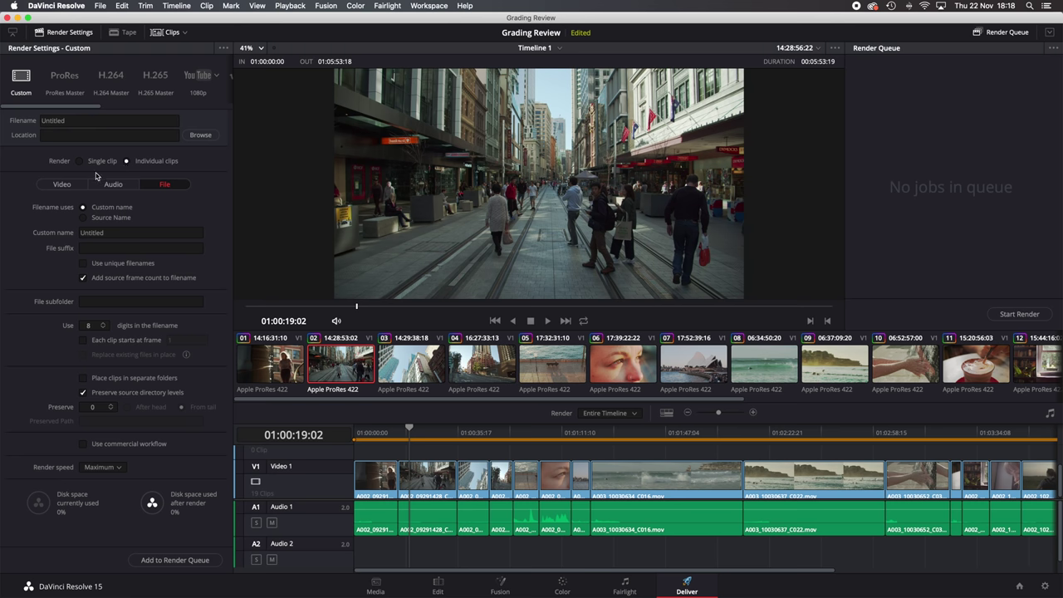
pyautogui.click(61, 183)
# - Create a 'LUT Applied' folder as the render destination and start the render
pyautogui.click(200, 135)
pyautogui.click(354, 322)
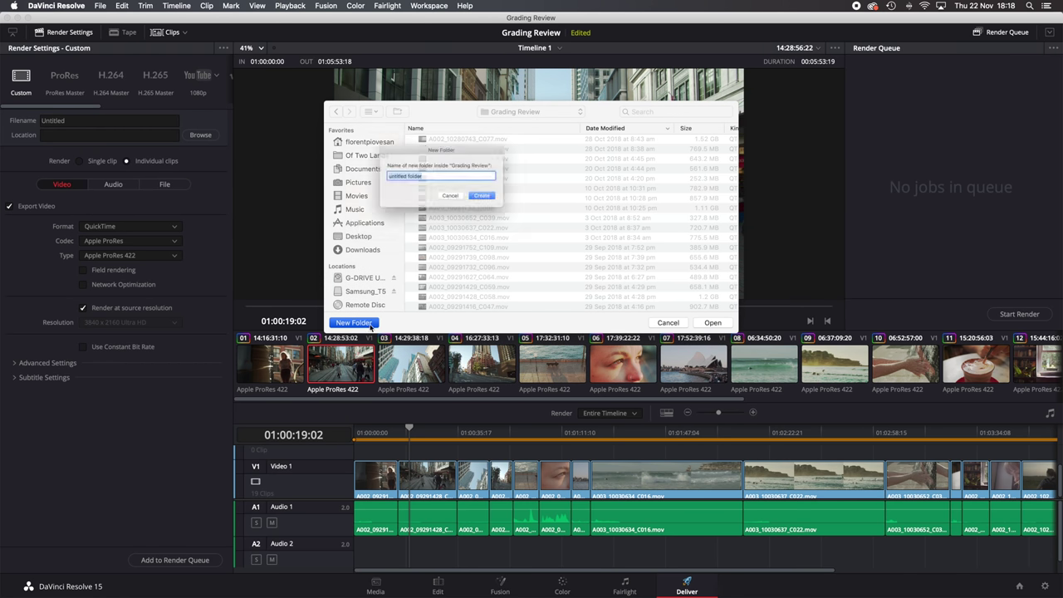
pyautogui.write('LUT Applied')
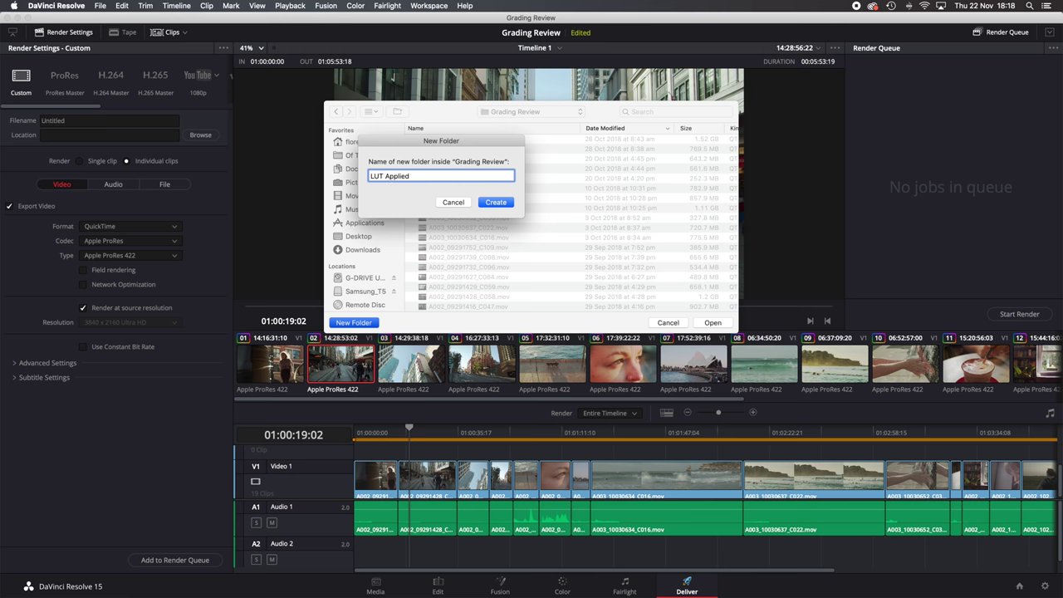
pyautogui.press('Return')
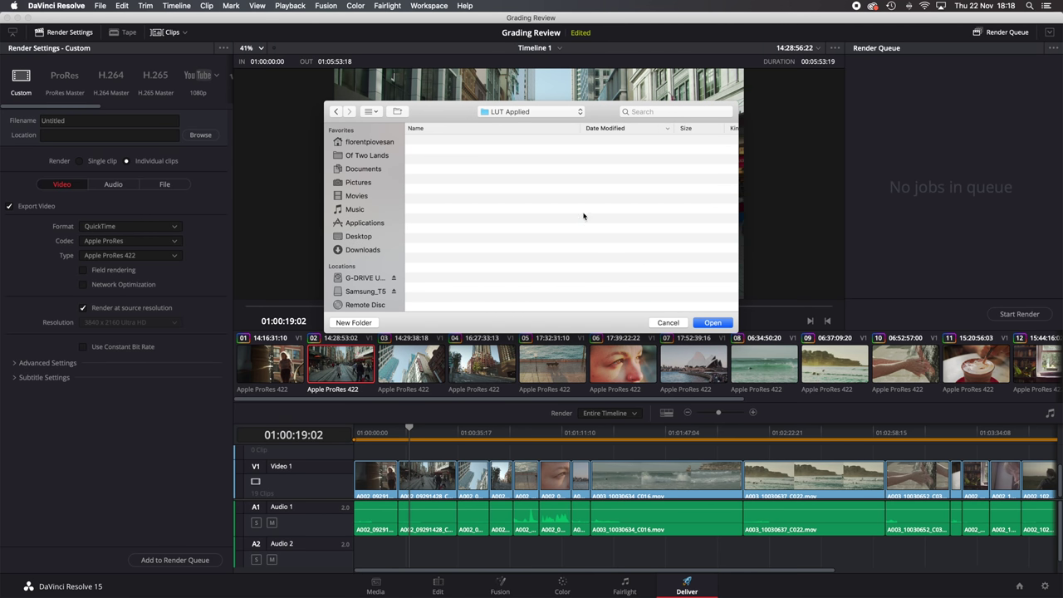
pyautogui.click(712, 323)
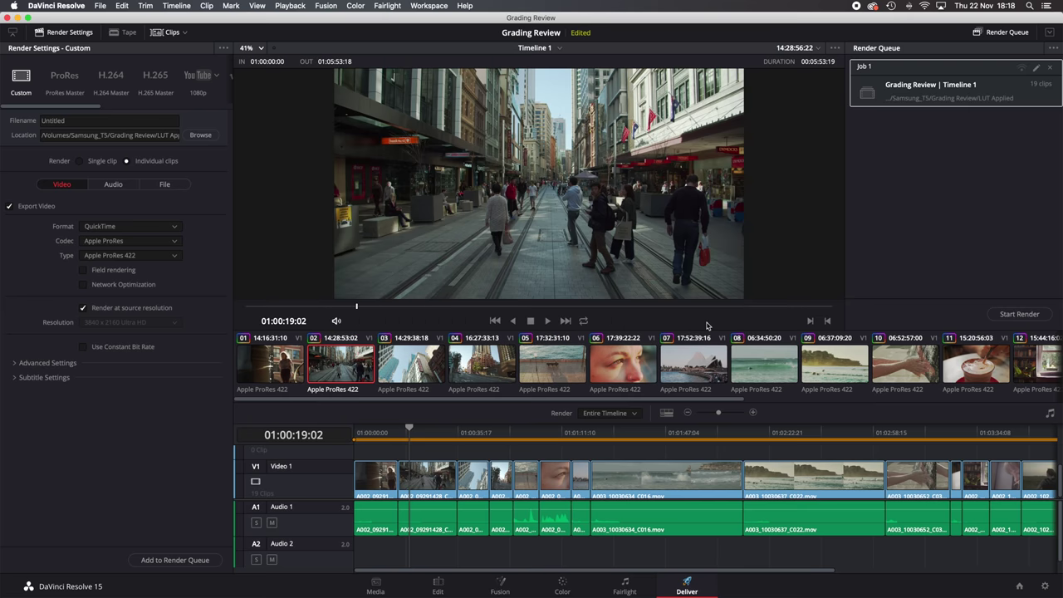
pyautogui.click(1018, 314)
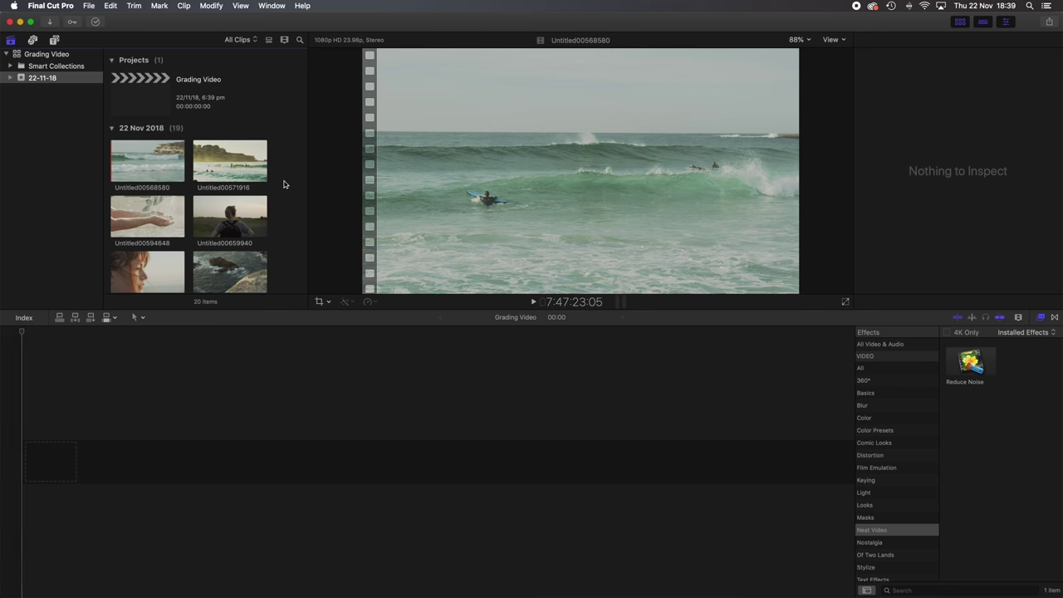
# - Select all 19 rendered clips in the Final Cut Pro browser and add them to the timeline
pyautogui.press('super+a')
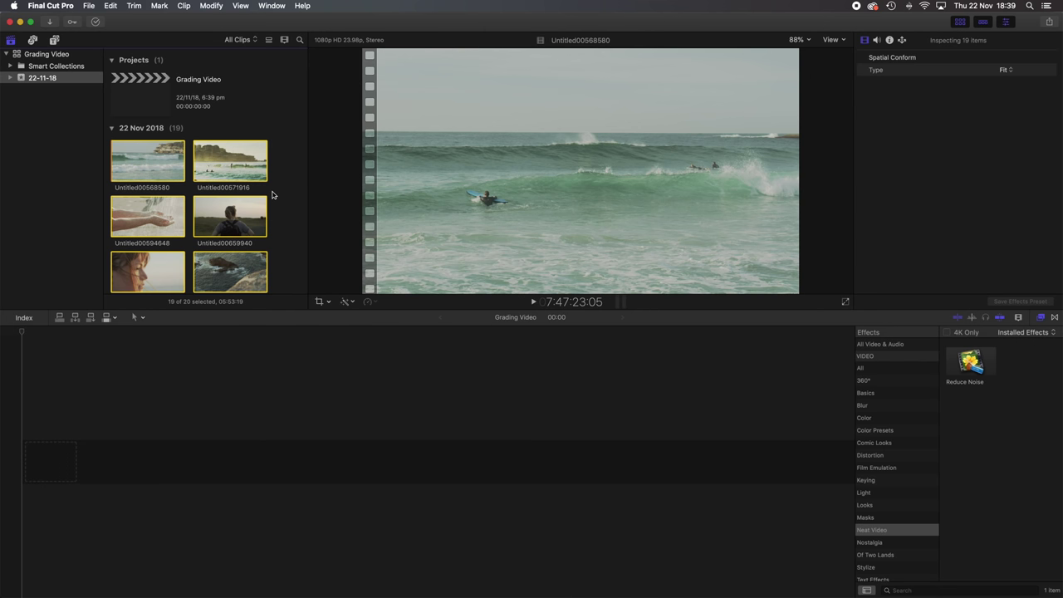
pyautogui.scroll(-10, 272, 195)
pyautogui.scroll(10, 272, 195)
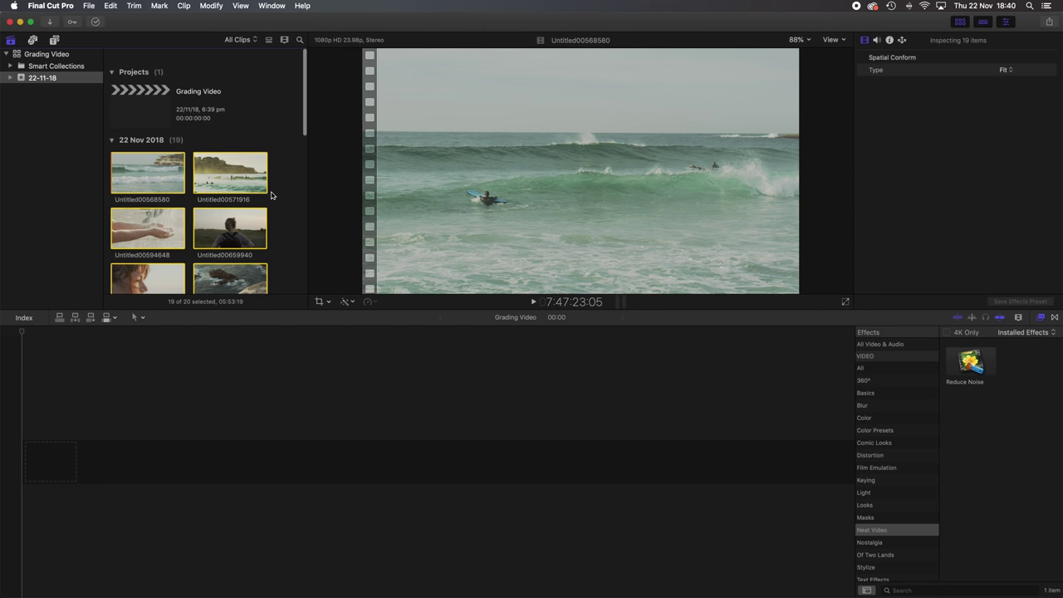
pyautogui.moveTo(158, 162); pyautogui.dragTo(75, 448)
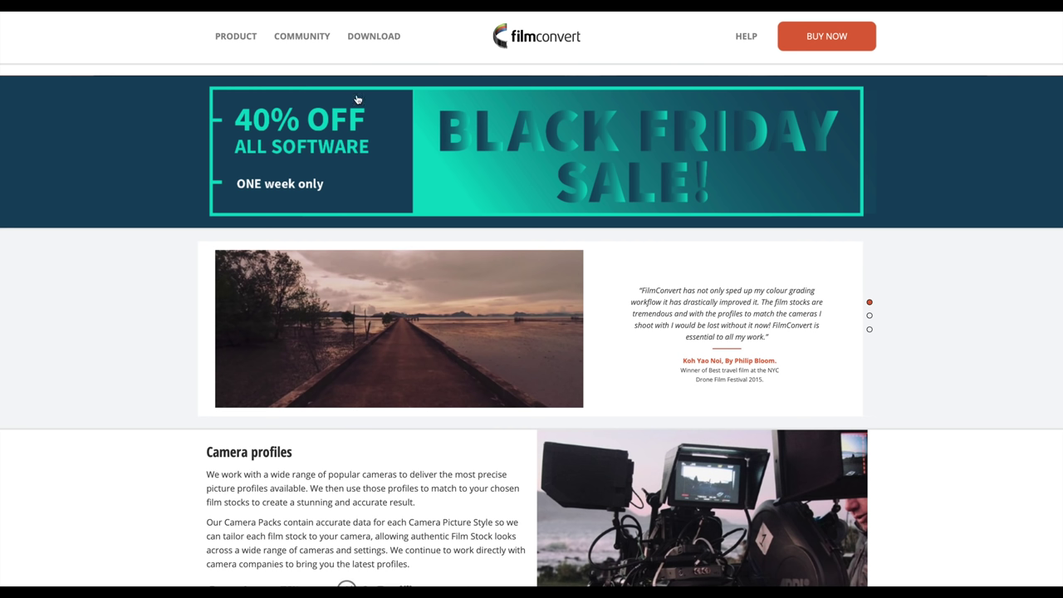
# - Open FilmConvert's Final Cut Pro Plugin page, then list Final Cut Pro's Film Emulation effects
pyautogui.click(234, 37)
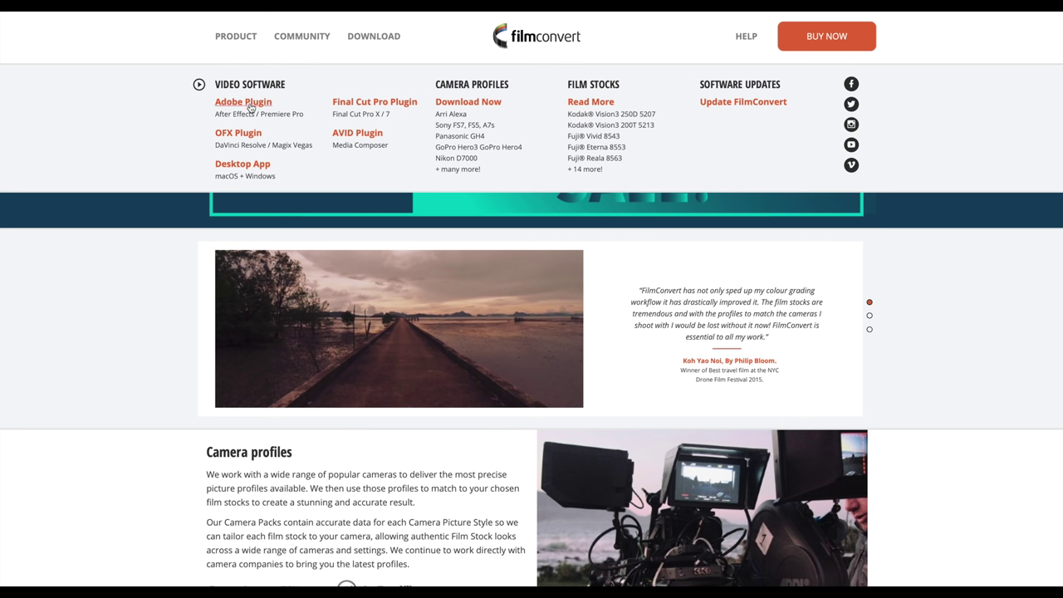
pyautogui.click(370, 103)
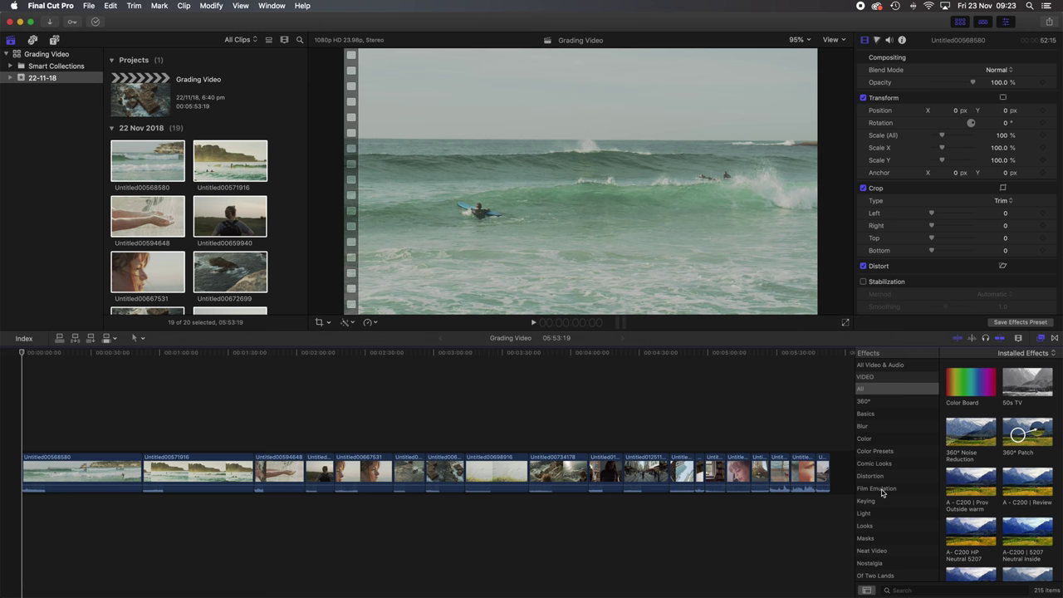
pyautogui.click(882, 490)
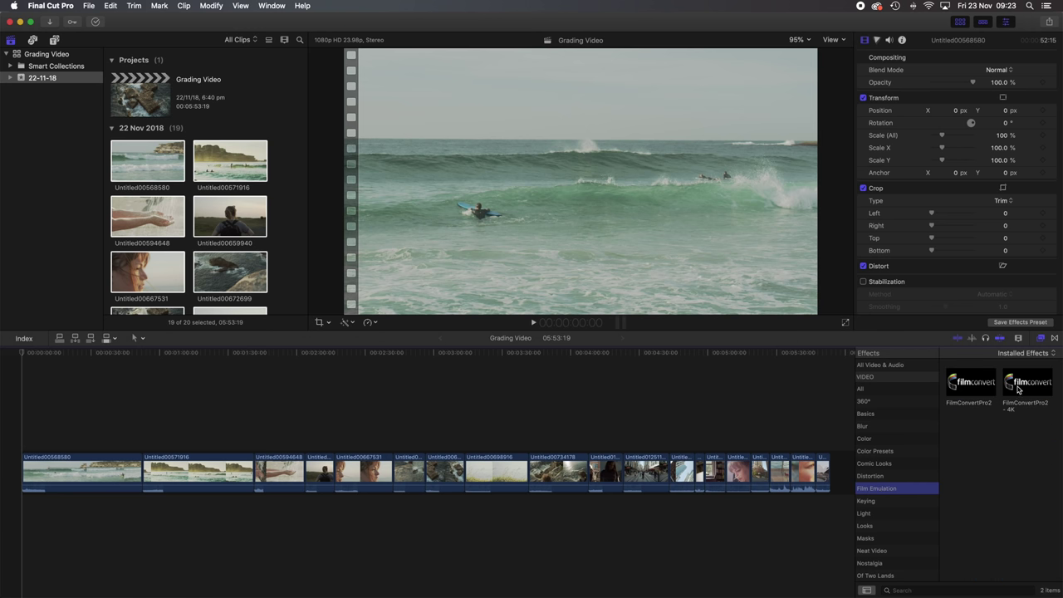
# - Pick the FilmConvertPro2 - 4K effect and scrub to the woman's close-up shot
pyautogui.click(1018, 389)
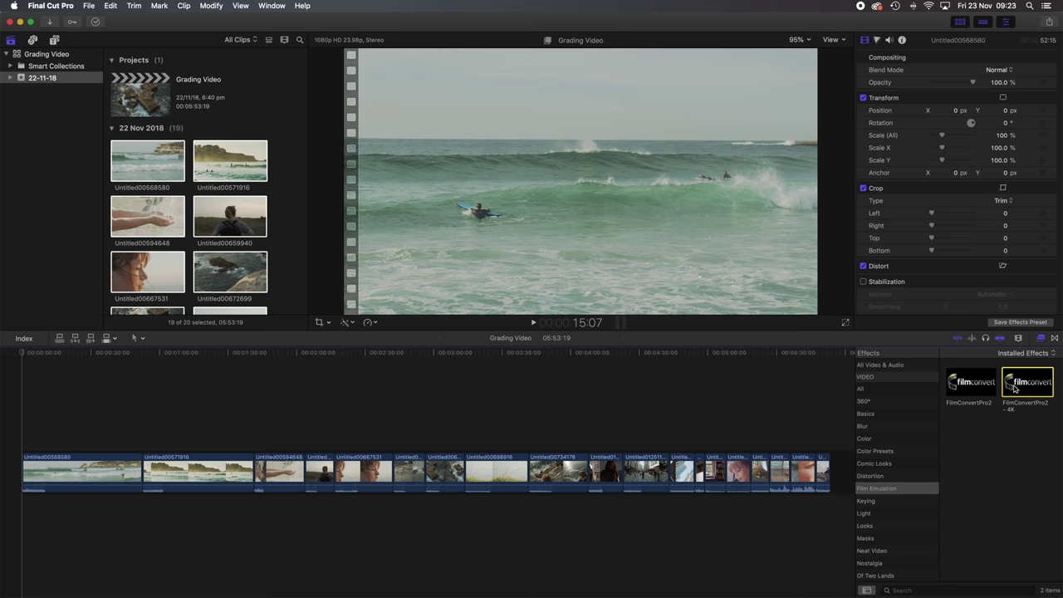
pyautogui.click(23, 352)
pyautogui.moveTo(23, 356); pyautogui.dragTo(371, 399)
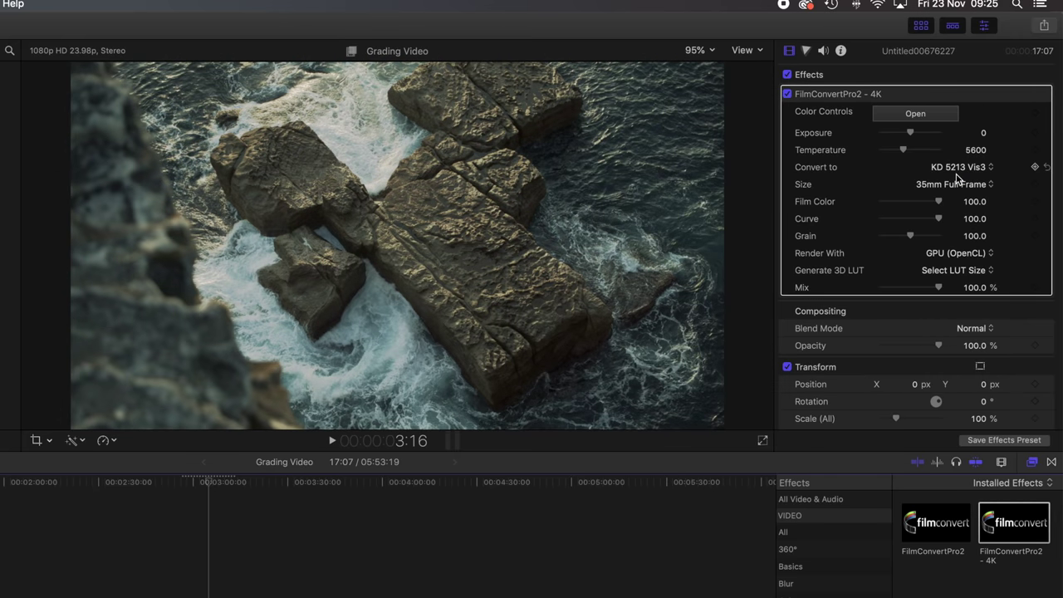
# - Try FJ 8543 VD and FJ 8553 ET, then set the film stock to KD 5207 Vis3
pyautogui.click(983, 137)
pyautogui.click(957, 179)
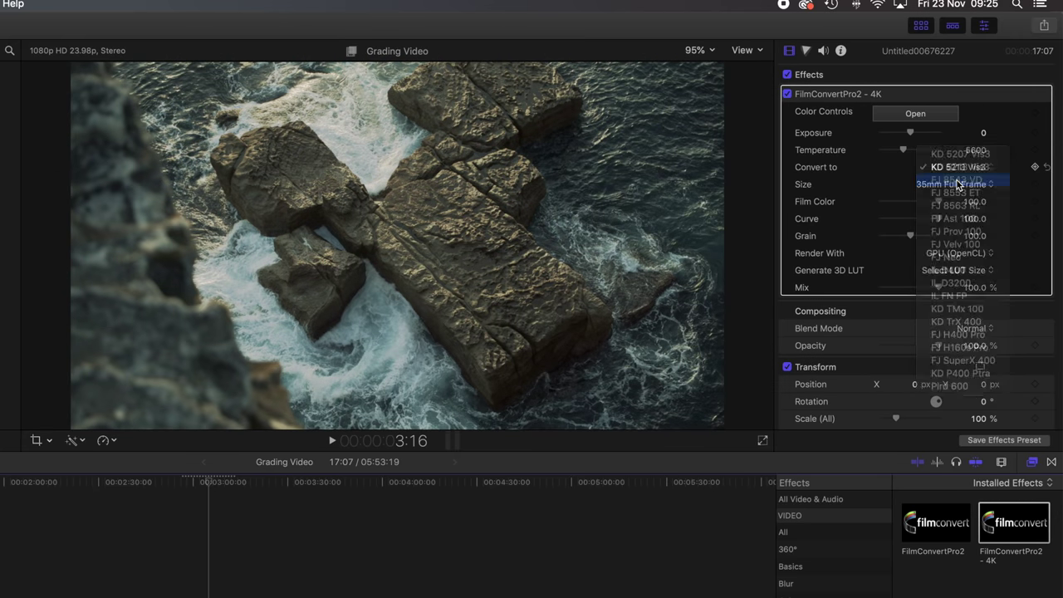
pyautogui.click(958, 167)
pyautogui.click(959, 181)
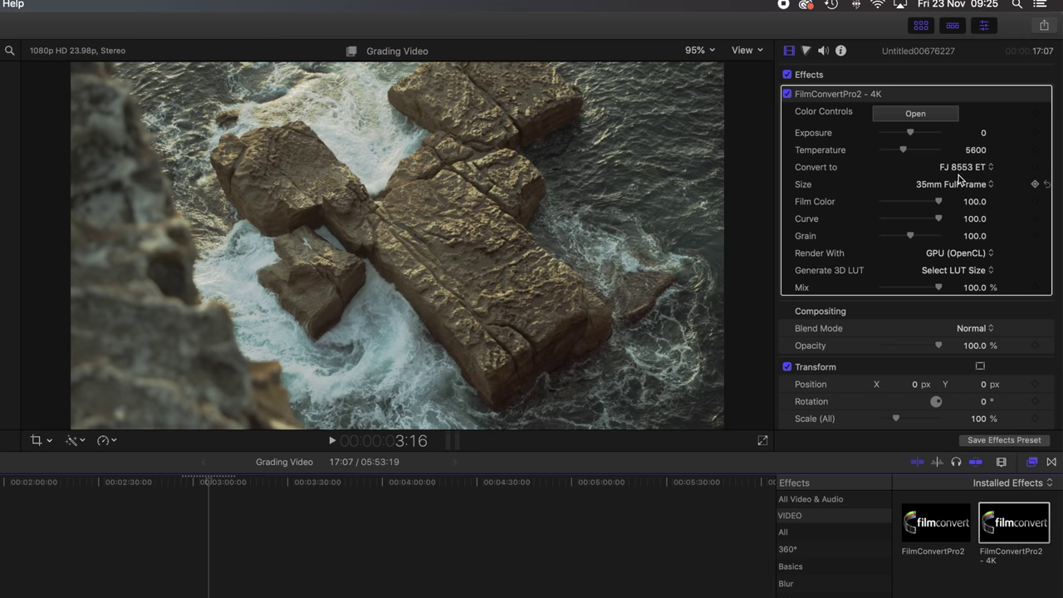
pyautogui.click(957, 171)
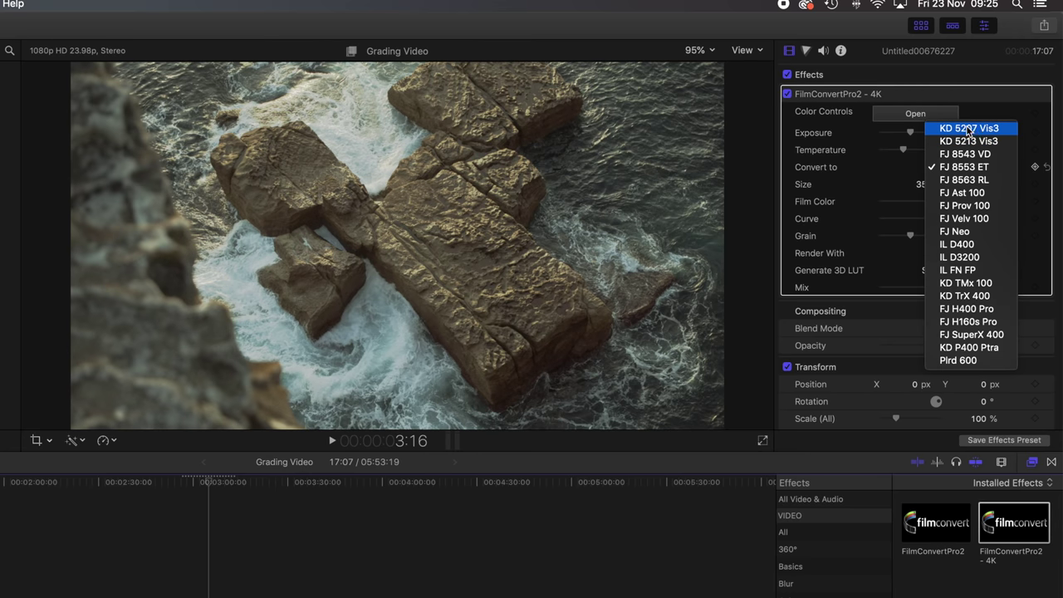
pyautogui.click(968, 129)
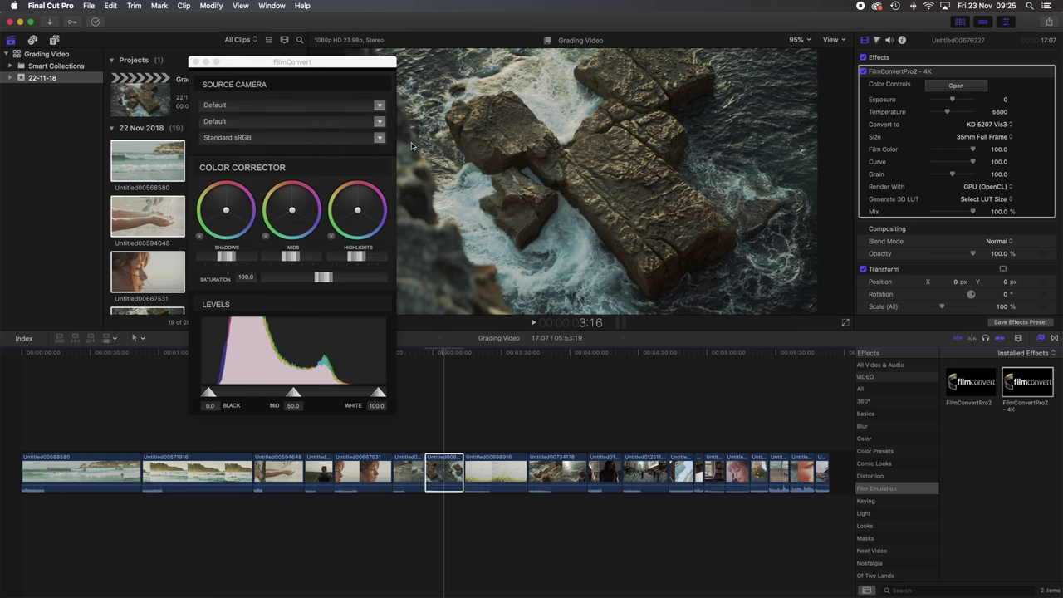
pyautogui.click(274, 106)
# - Set the source camera to Black Magic Design BMPCC 4K
pyautogui.click(273, 133)
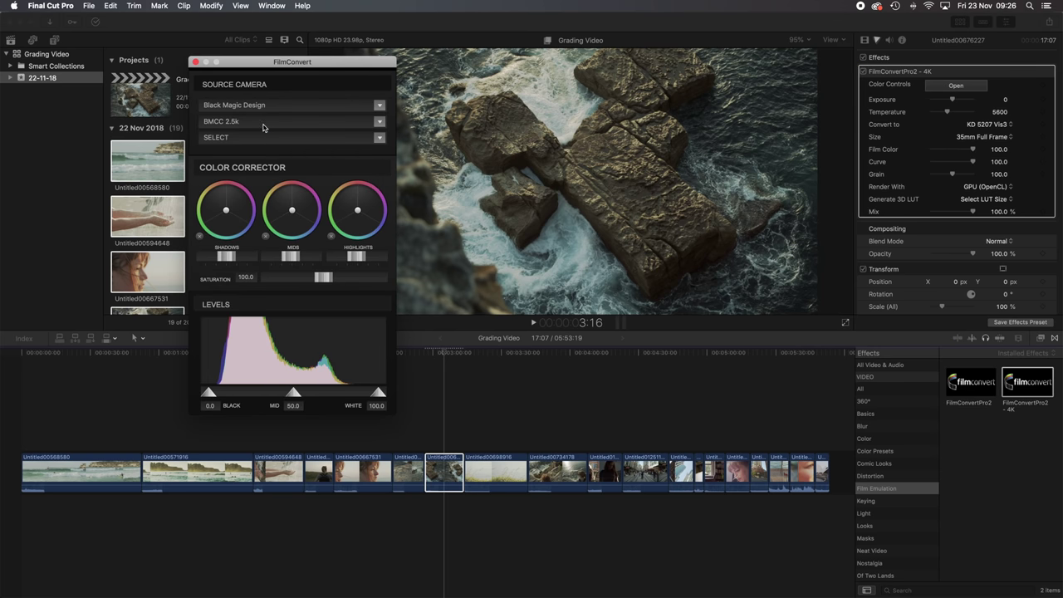
pyautogui.click(266, 123)
pyautogui.click(247, 150)
pyautogui.click(250, 141)
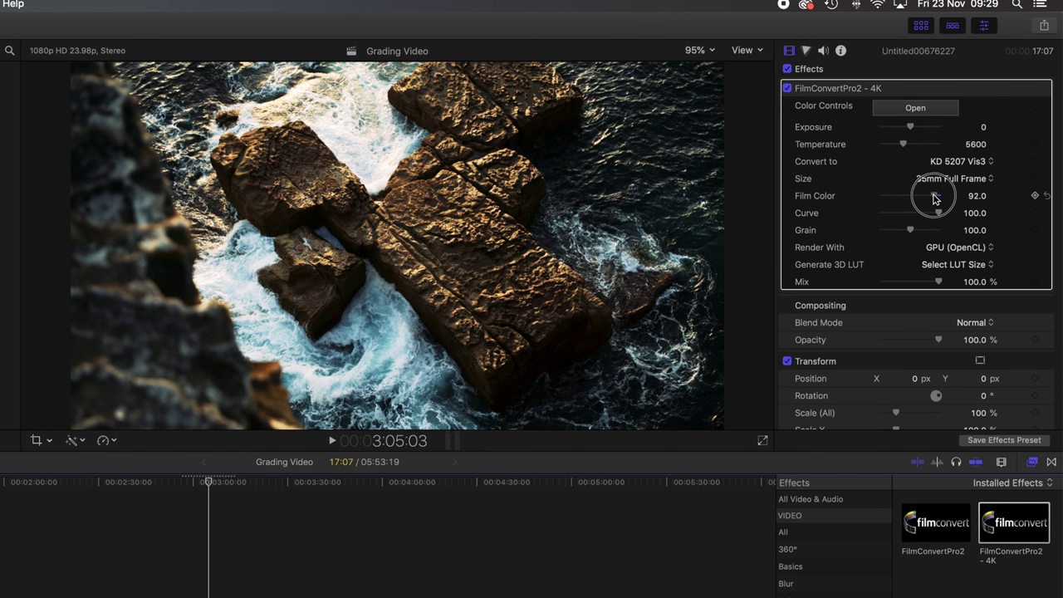
# - Lower Film Color to 60, Curve to 70 and Mix to about 85.35%
pyautogui.moveTo(934, 198); pyautogui.dragTo(920, 199)
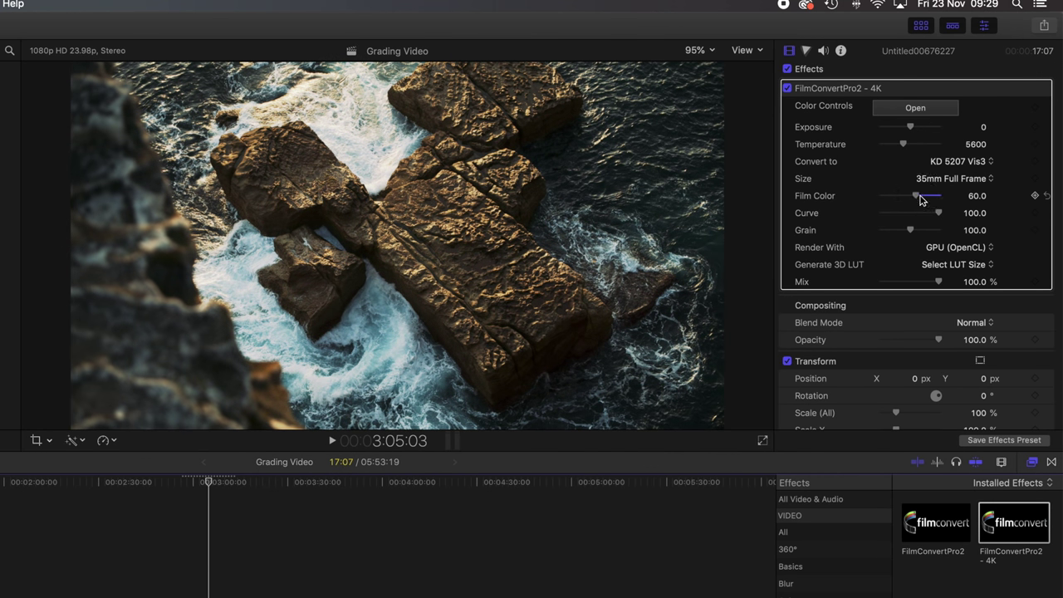
pyautogui.moveTo(938, 214); pyautogui.dragTo(887, 235)
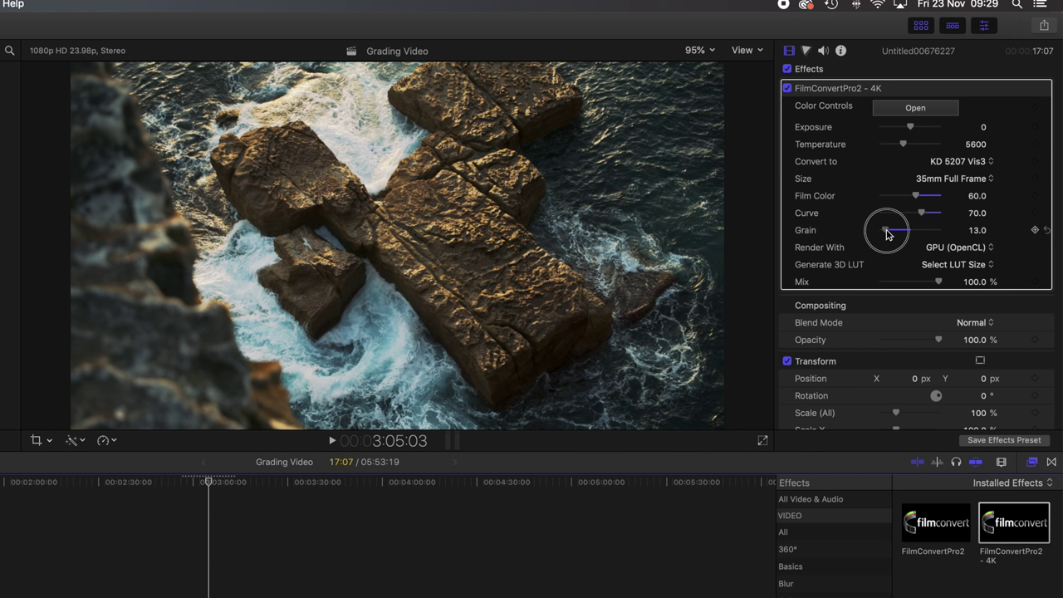
pyautogui.scroll(-2, 884, 241)
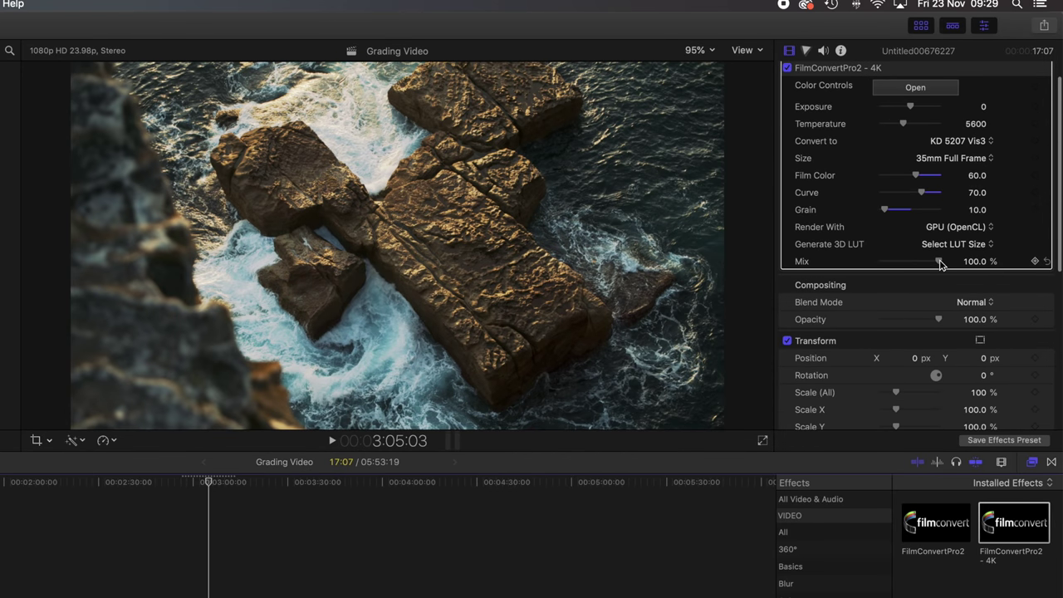
pyautogui.moveTo(940, 263); pyautogui.dragTo(935, 263)
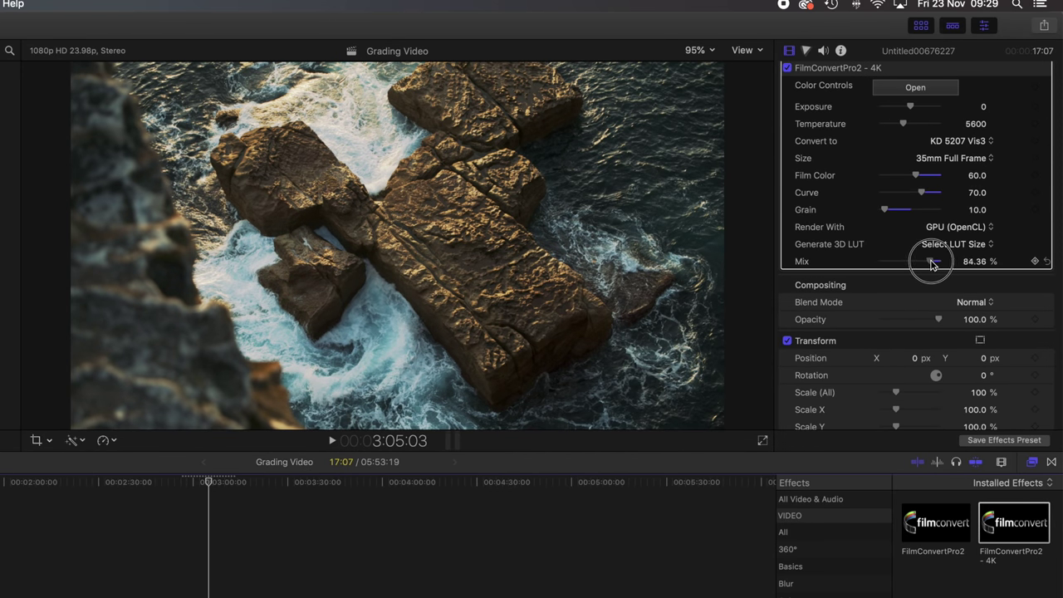
pyautogui.scroll(3, 880, 183)
# - Toggle the clip's effects off and on for a before/after comparison
pyautogui.click(787, 74)
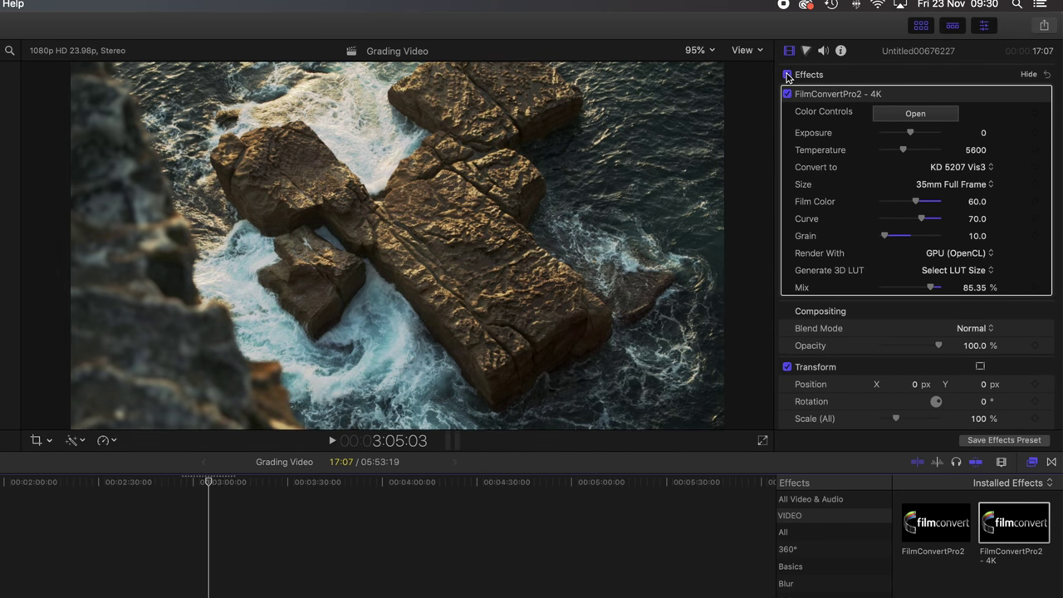
pyautogui.click(787, 75)
pyautogui.click(787, 74)
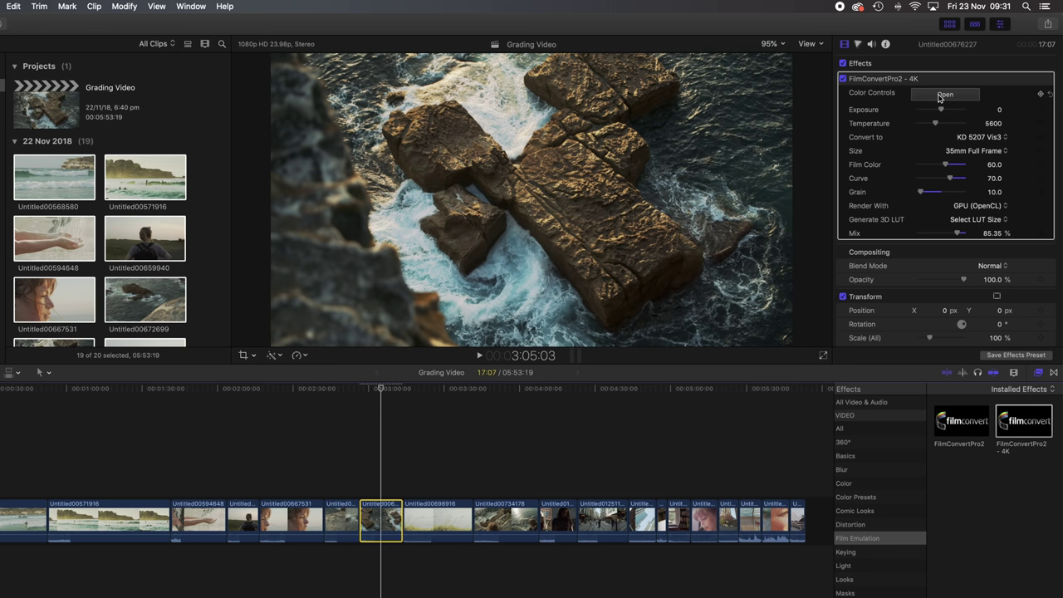
# - In FilmConvert's color controls, set saturation to 120.4 and levels to black 1.4, white 97.0
pyautogui.click(942, 95)
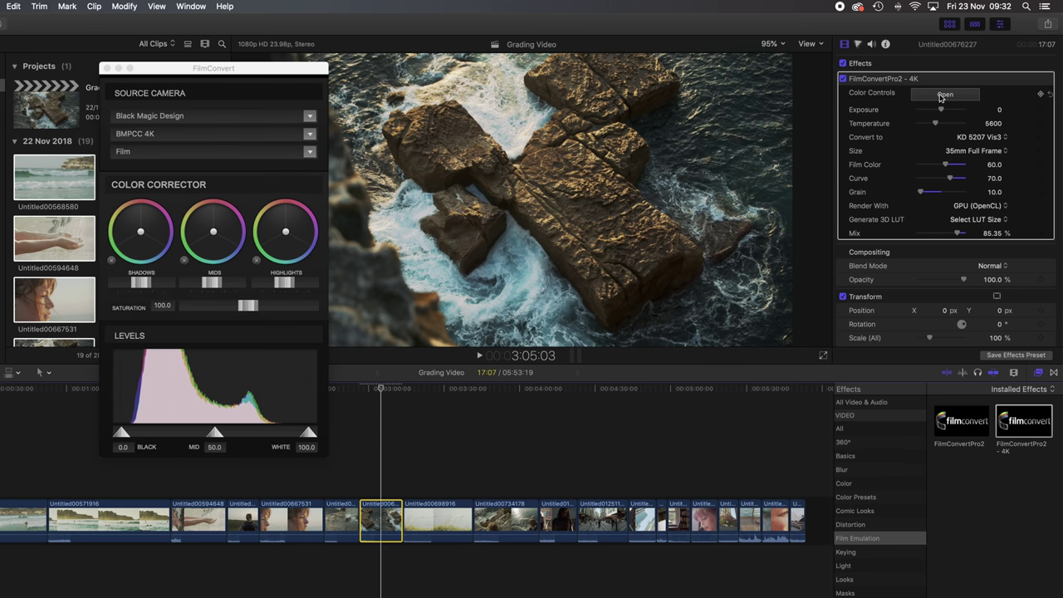
pyautogui.moveTo(245, 306); pyautogui.dragTo(251, 306)
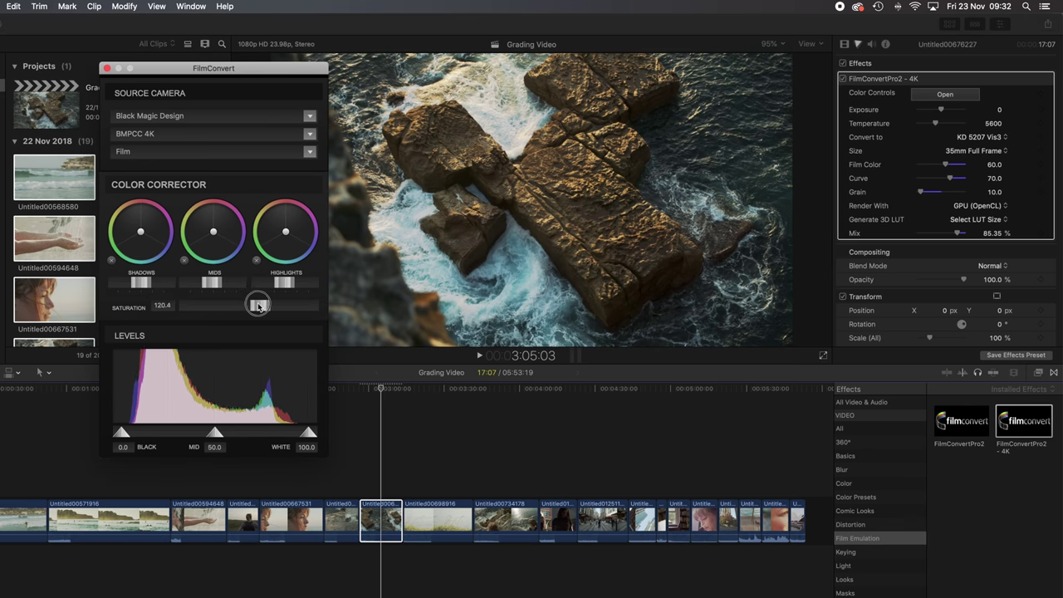
pyautogui.moveTo(122, 433); pyautogui.dragTo(124, 432)
pyautogui.moveTo(308, 432); pyautogui.dragTo(304, 434)
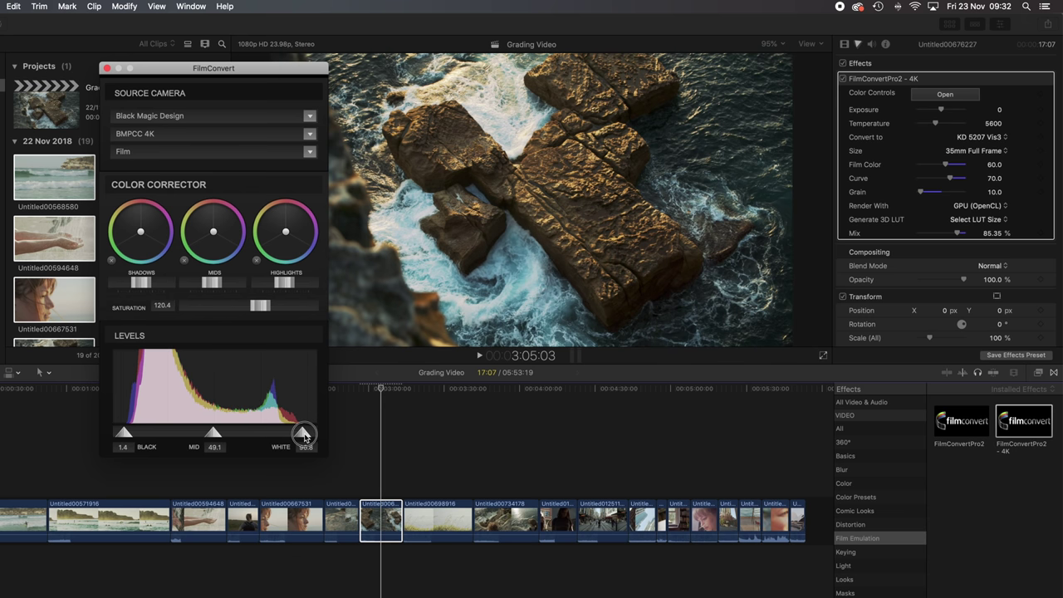
pyautogui.click(106, 69)
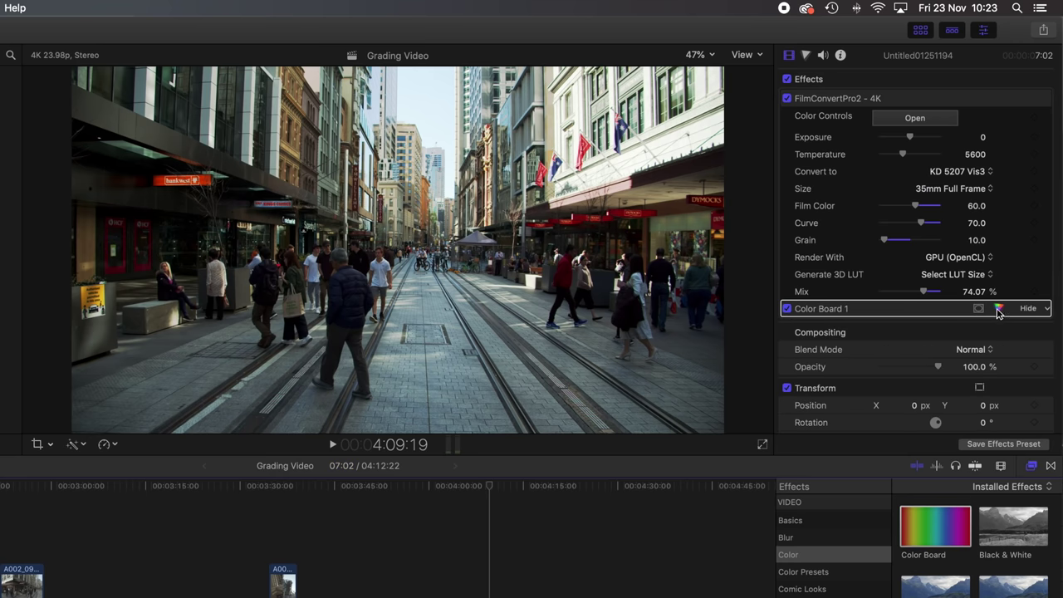
# - Switch Color Board 1 to Color Wheels, nudge the Highlights slightly toward red, then select all clips
pyautogui.click(998, 308)
pyautogui.click(850, 79)
pyautogui.click(843, 152)
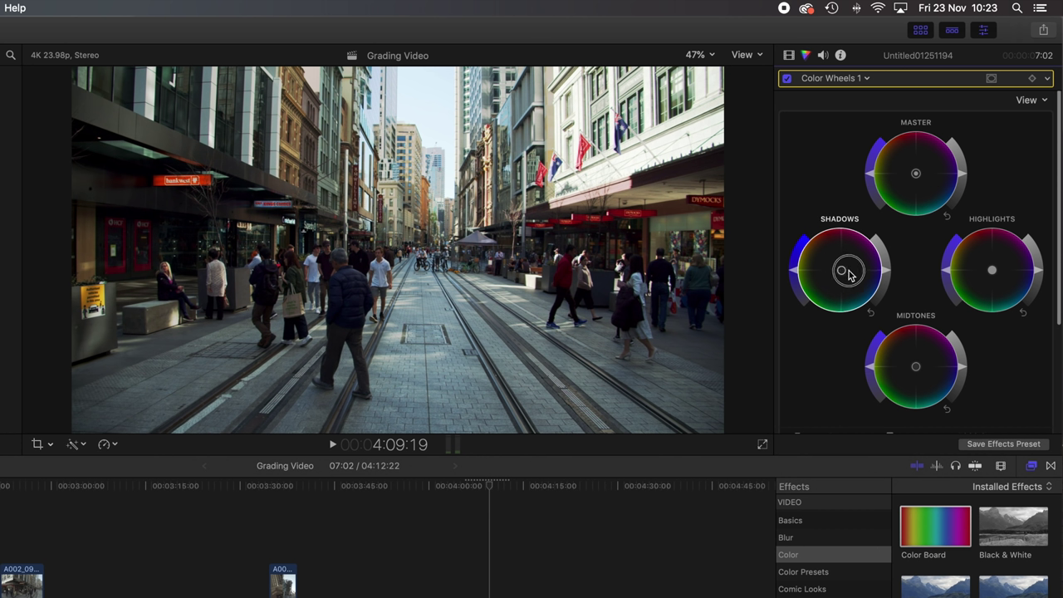
pyautogui.moveTo(991, 270); pyautogui.dragTo(987, 268)
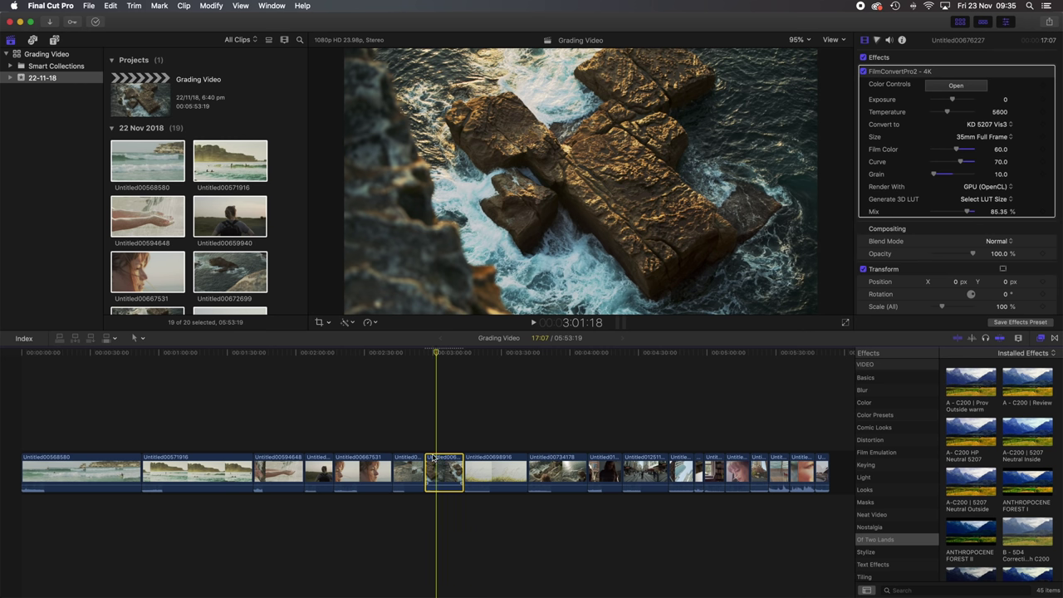
pyautogui.press('super+a')
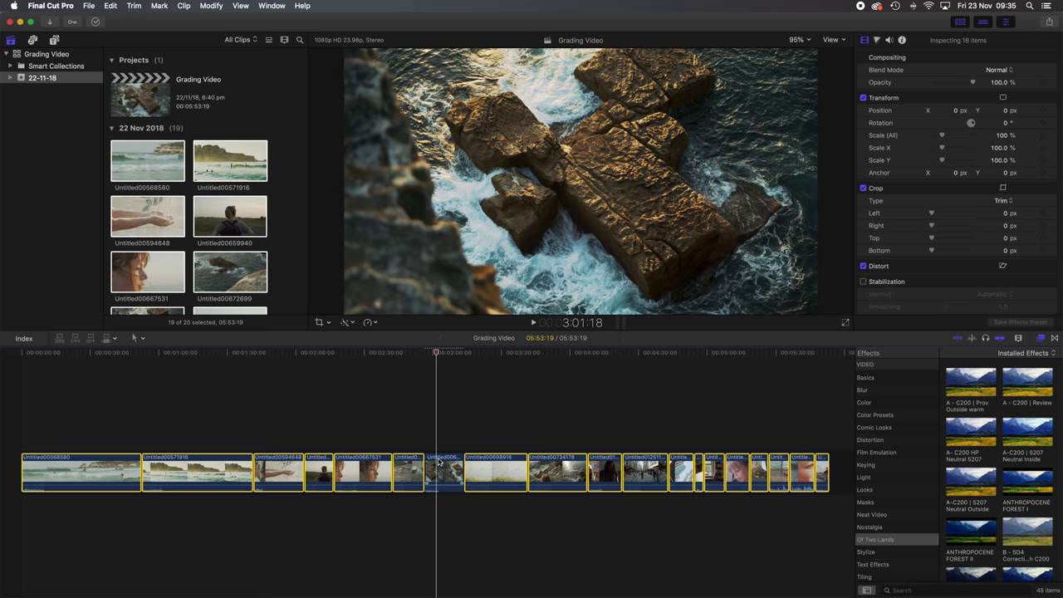
# - Compare the portrait clip with its FilmConvert grade off and on, then re-enable it on the street clip
pyautogui.click(365, 472)
pyautogui.doubleClick(864, 57)
pyautogui.click(863, 57)
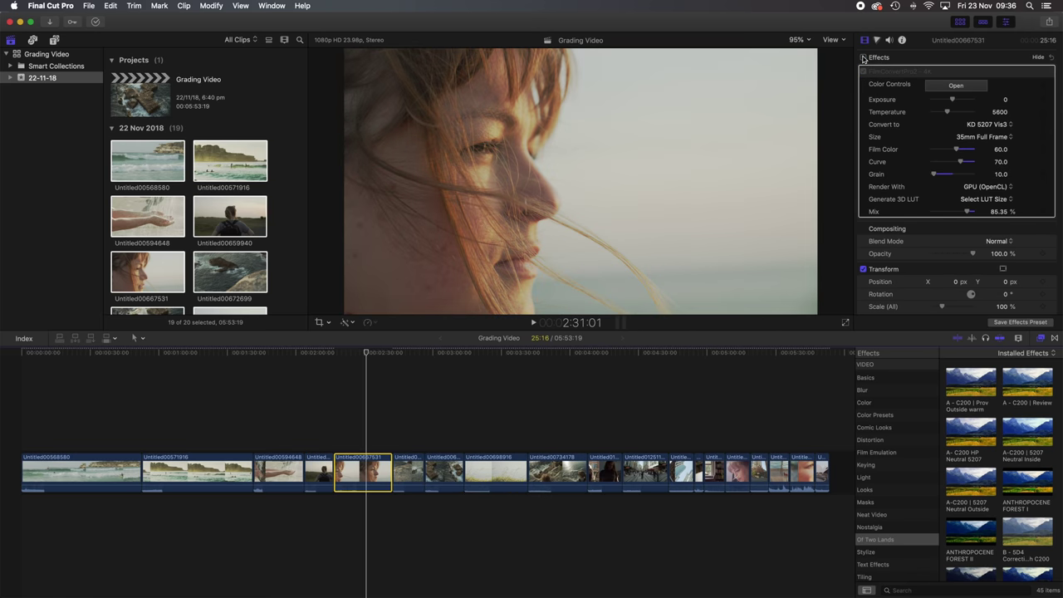
pyautogui.press('Down')
pyautogui.press('Down')
pyautogui.press('Down')
pyautogui.press('Down')
pyautogui.press('Down')
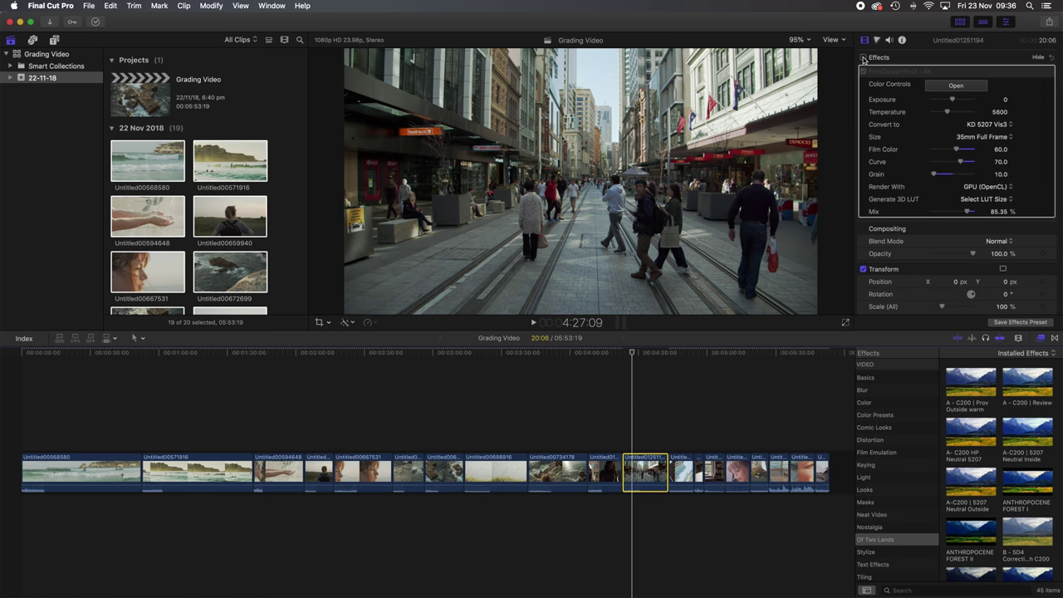
pyautogui.click(863, 57)
# - Toggle the grade off and on across the building and hands-in-water clips, leaving it enabled
pyautogui.click(680, 352)
pyautogui.click(681, 472)
pyautogui.doubleClick(863, 57)
pyautogui.click(864, 57)
pyautogui.doubleClick(863, 58)
pyautogui.press('Up')
pyautogui.press('Up')
pyautogui.press('Up')
pyautogui.press('Up')
pyautogui.press('Up')
pyautogui.press('Up')
pyautogui.press('Up')
pyautogui.press('Up')
pyautogui.press('Up')
pyautogui.click(863, 57)
pyautogui.click(863, 58)
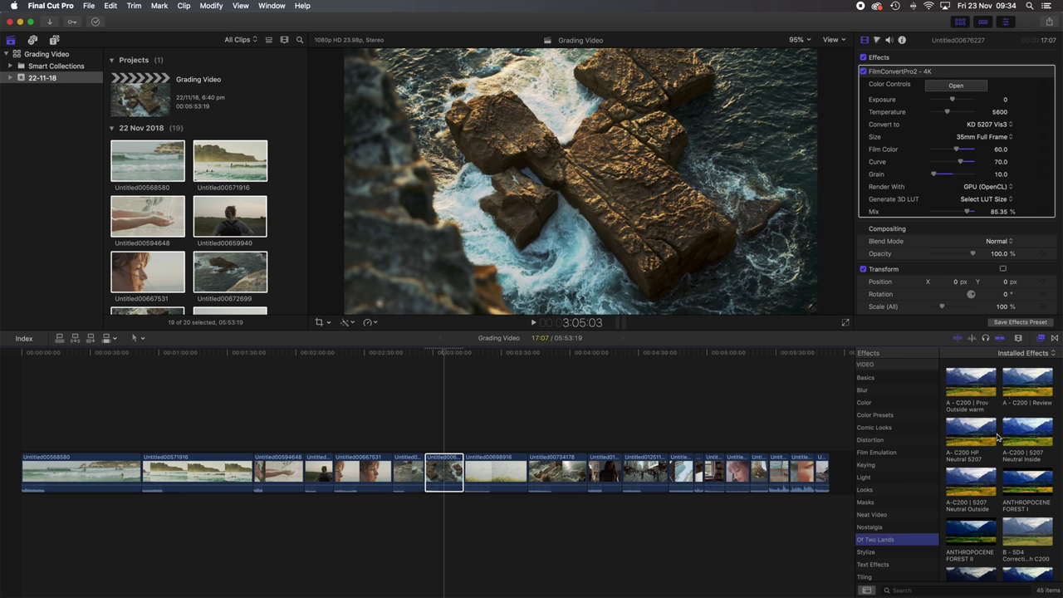
pyautogui.scroll(-5, 1005, 444)
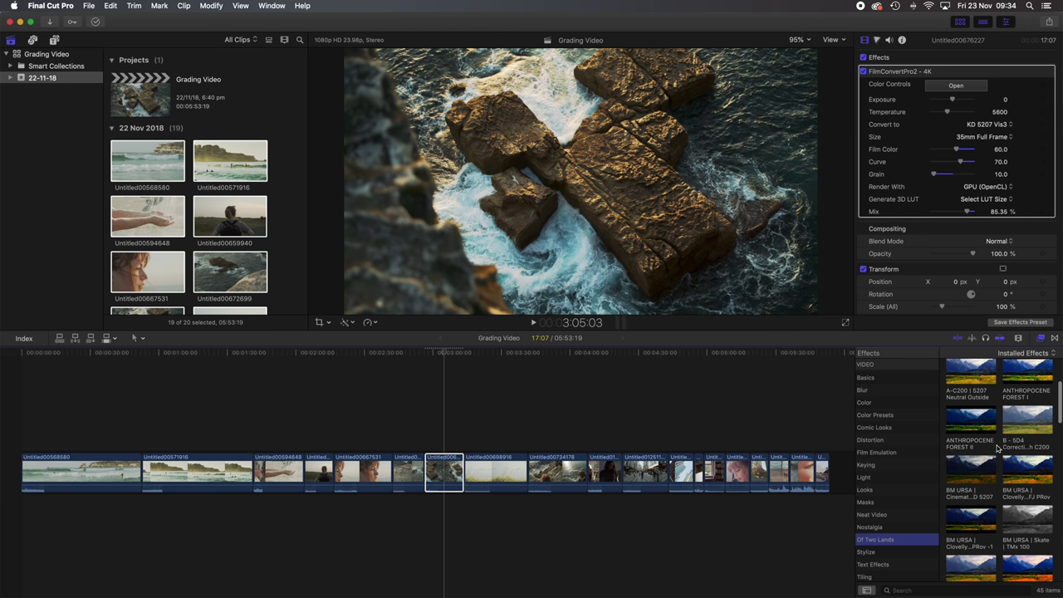
pyautogui.scroll(-8, 1002, 450)
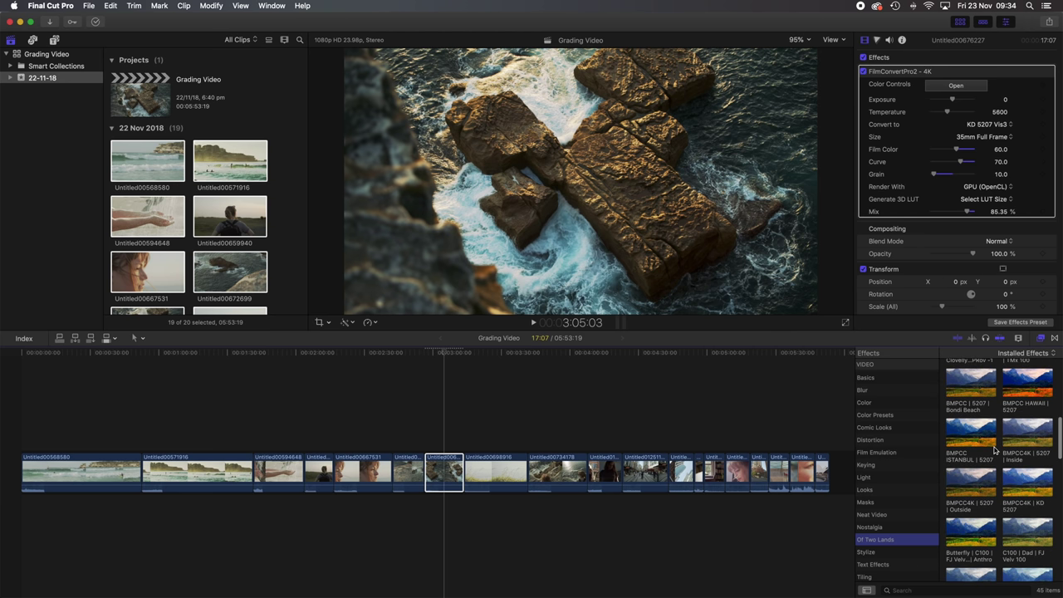
pyautogui.scroll(-8, 993, 449)
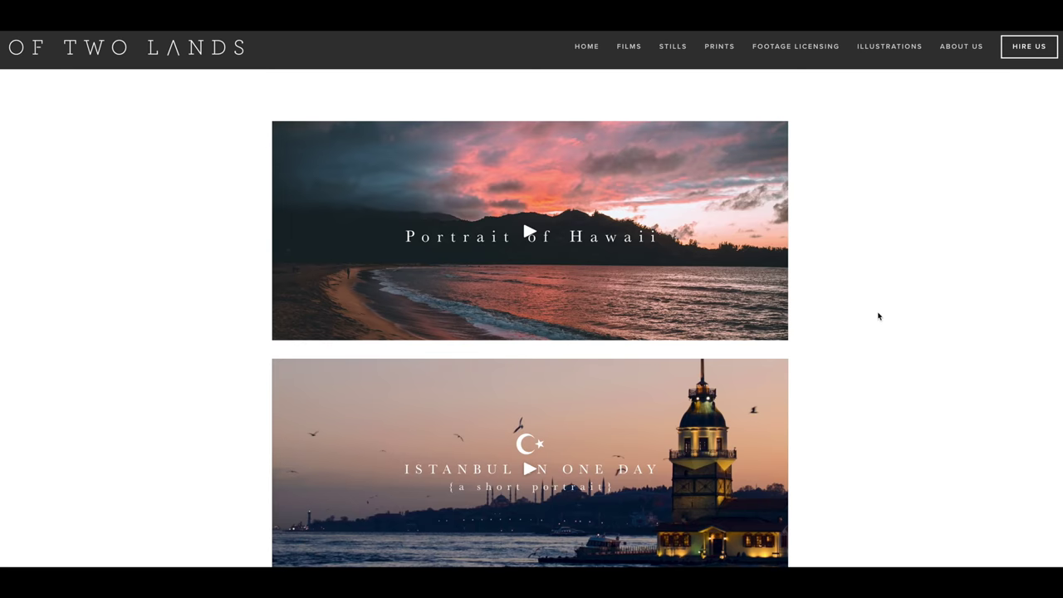
pyautogui.scroll(-8, 879, 315)
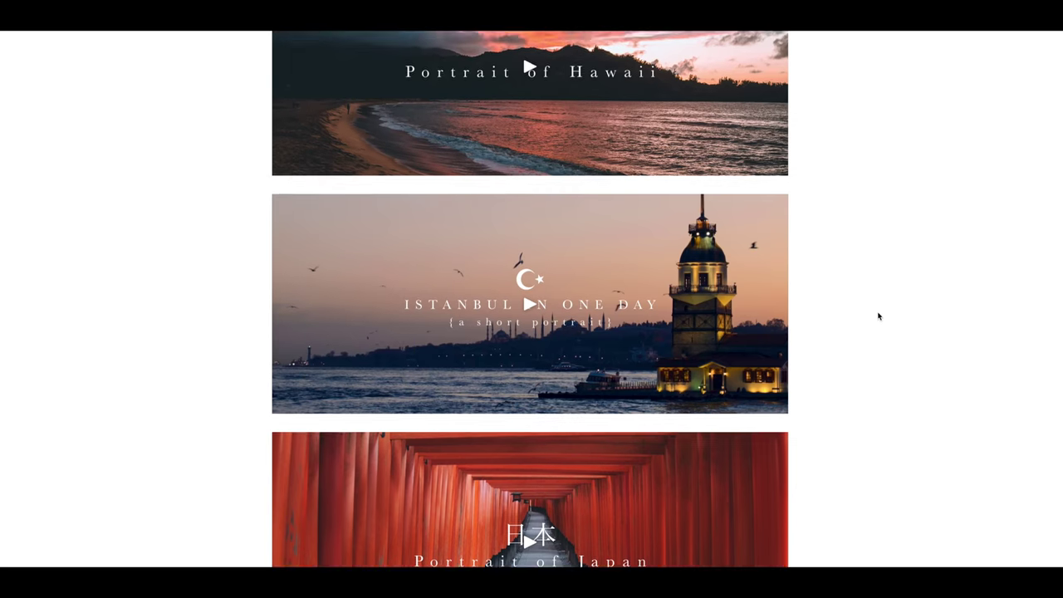
pyautogui.scroll(-15, 879, 315)
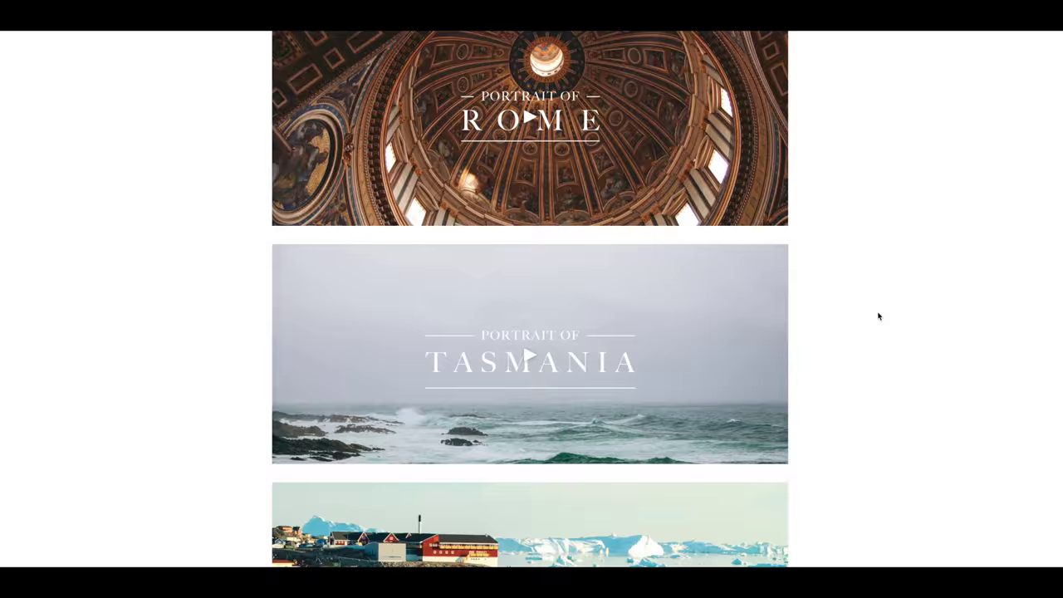
pyautogui.scroll(-12, 878, 315)
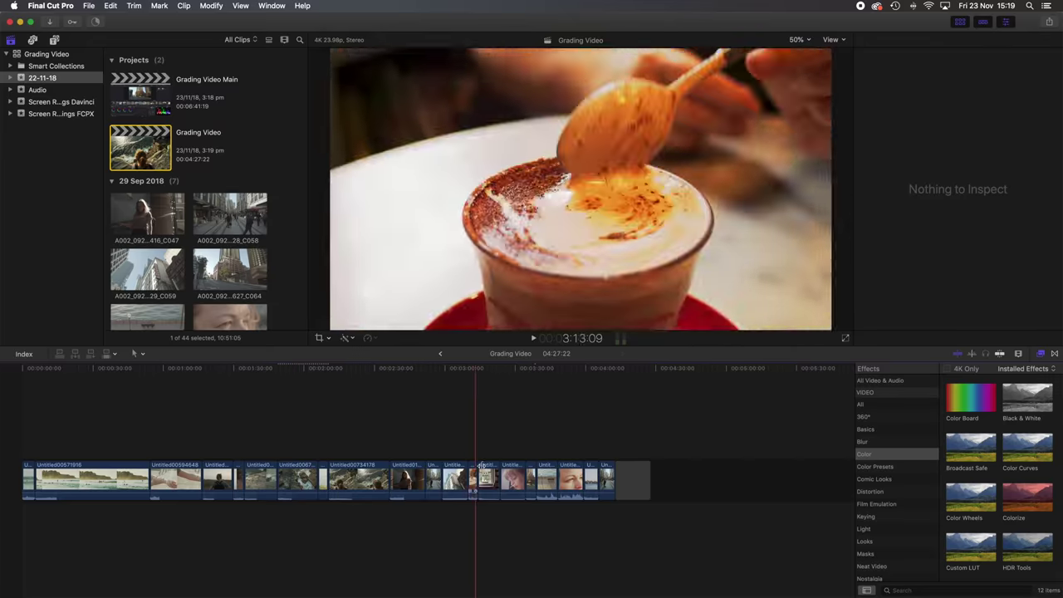
# - Add a Color Board to the hands-in-water clip, ordered ahead of FilmConvertPro2
pyautogui.click(180, 479)
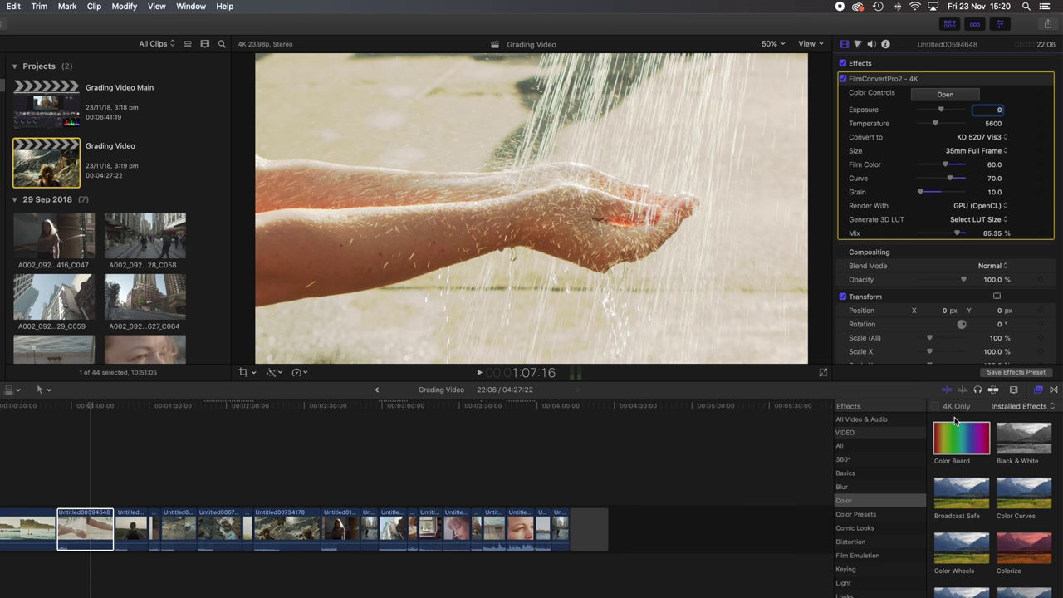
pyautogui.doubleClick(970, 396)
pyautogui.moveTo(888, 251); pyautogui.dragTo(882, 74)
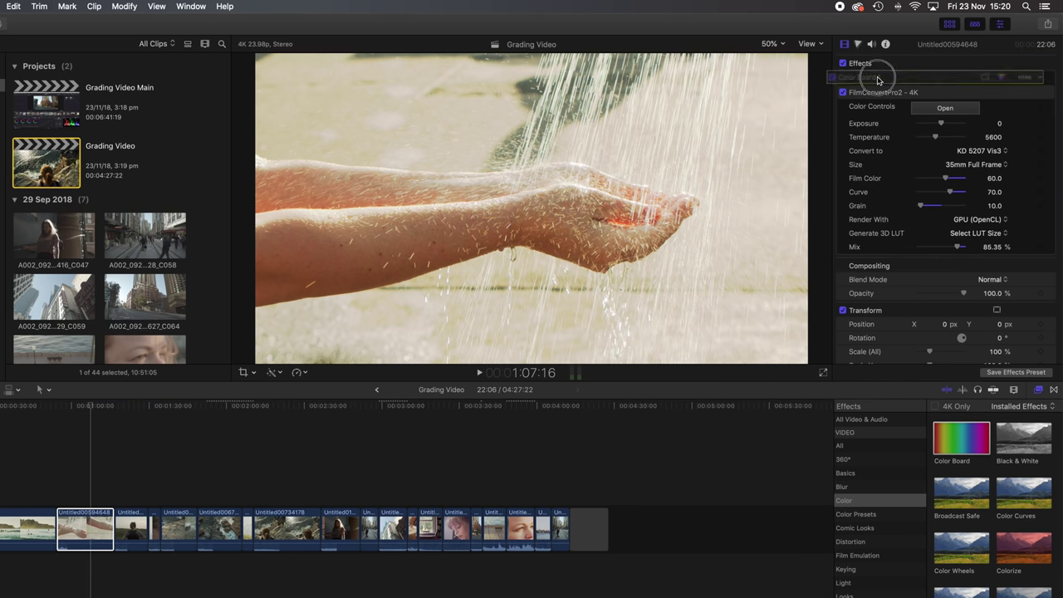
# - Lower the Color Board's Master exposure to -7% and bring up its Saturation controls
pyautogui.click(1012, 79)
pyautogui.moveTo(850, 165); pyautogui.dragTo(851, 169)
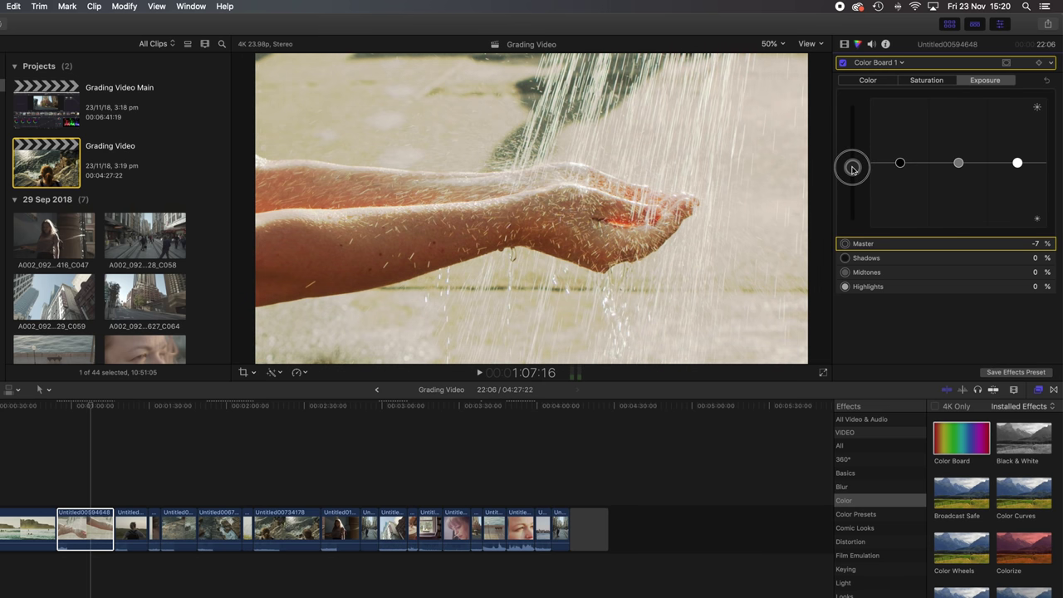
pyautogui.click(923, 83)
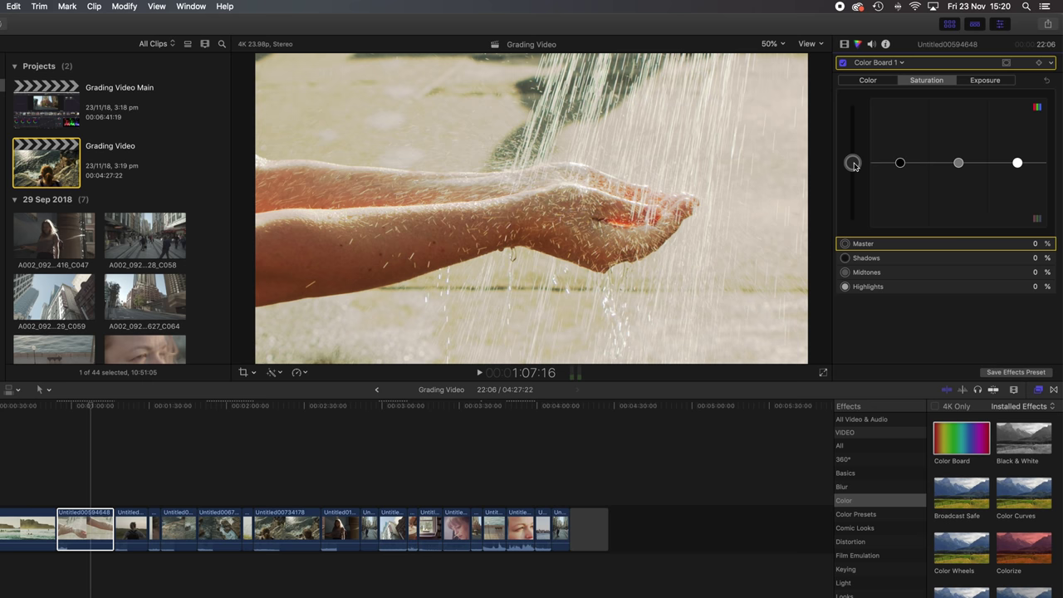